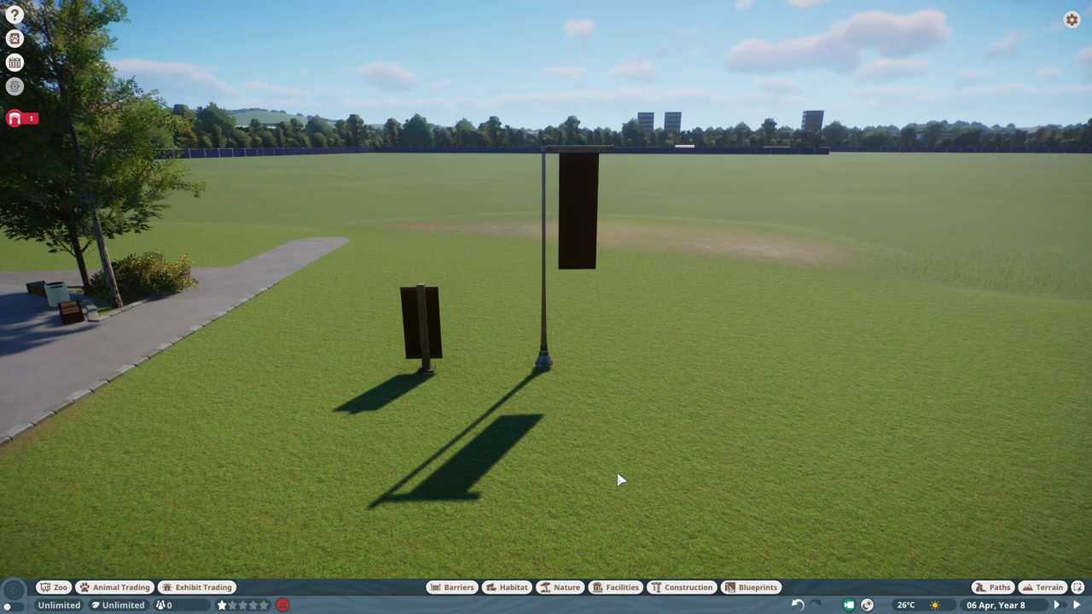
Examine the two blank sign posts on the grass and the finished Tropical Wings Zoo banners beside the glass-fronted building
{"action": "scroll", "coordinate": [620, 479], "scroll_direction": "up", "scroll_amount": 5}
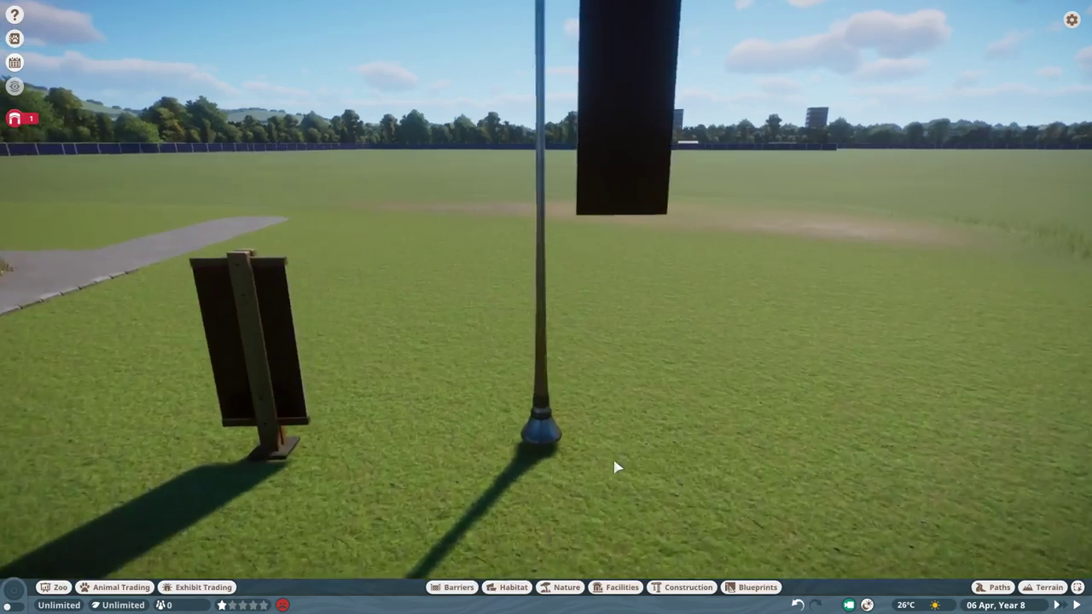
{"action": "scroll", "coordinate": [583, 393], "scroll_direction": "down", "scroll_amount": 3}
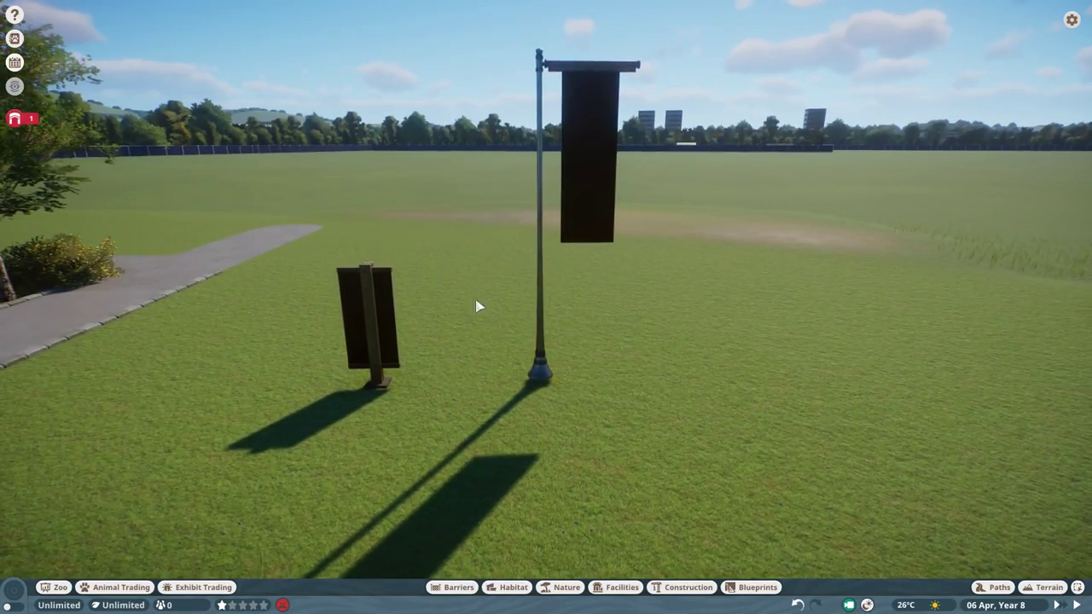
{"action": "left_click_drag", "start_coordinate": [535, 399], "coordinate": [675, 319]}
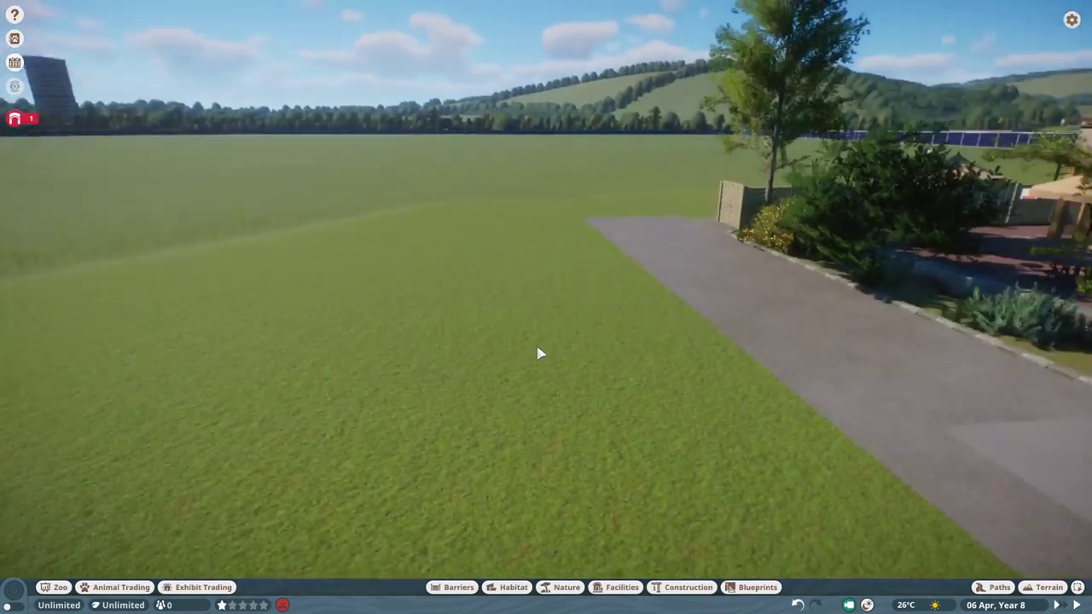
{"action": "key", "text": "d"}
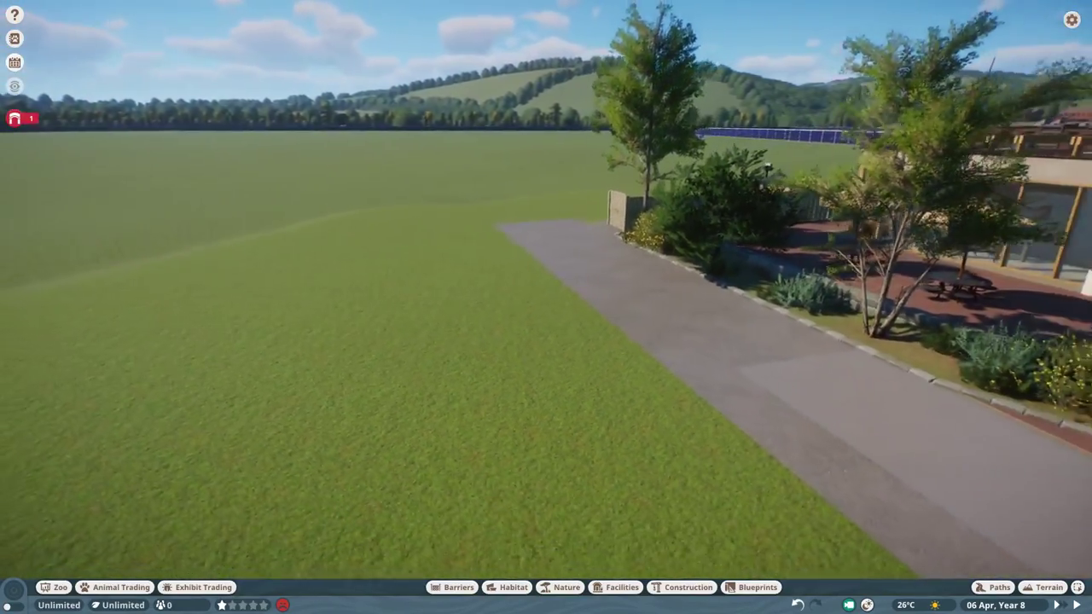
{"action": "key", "text": "q"}
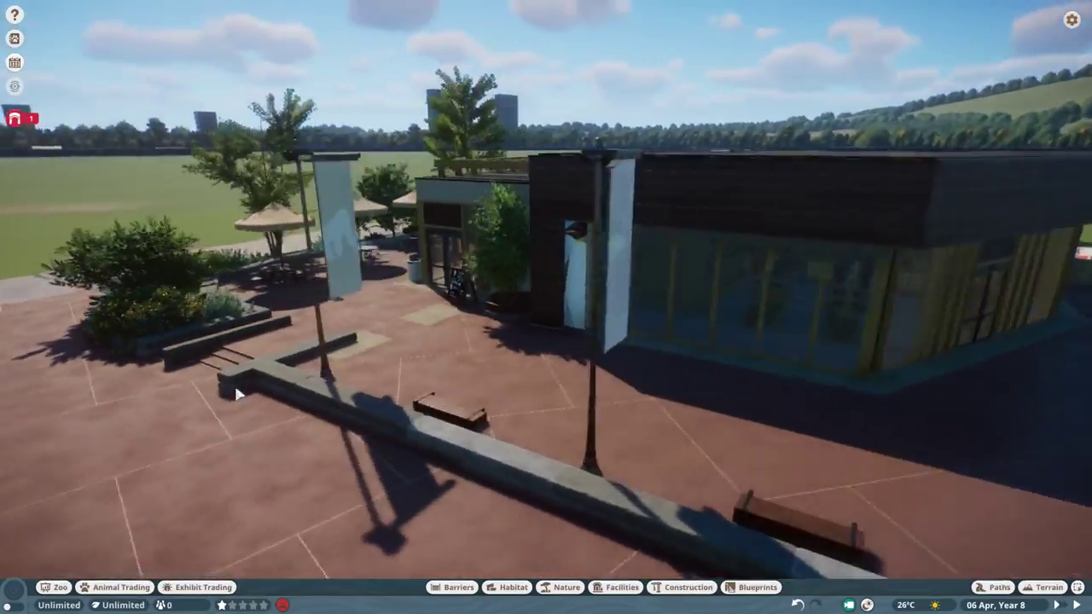
{"action": "key", "text": "w"}
{"action": "key", "text": "s"}
{"action": "key", "text": "d"}
{"action": "key", "text": "q"}
{"action": "scroll", "coordinate": [536, 423], "scroll_direction": "down", "scroll_amount": 2}
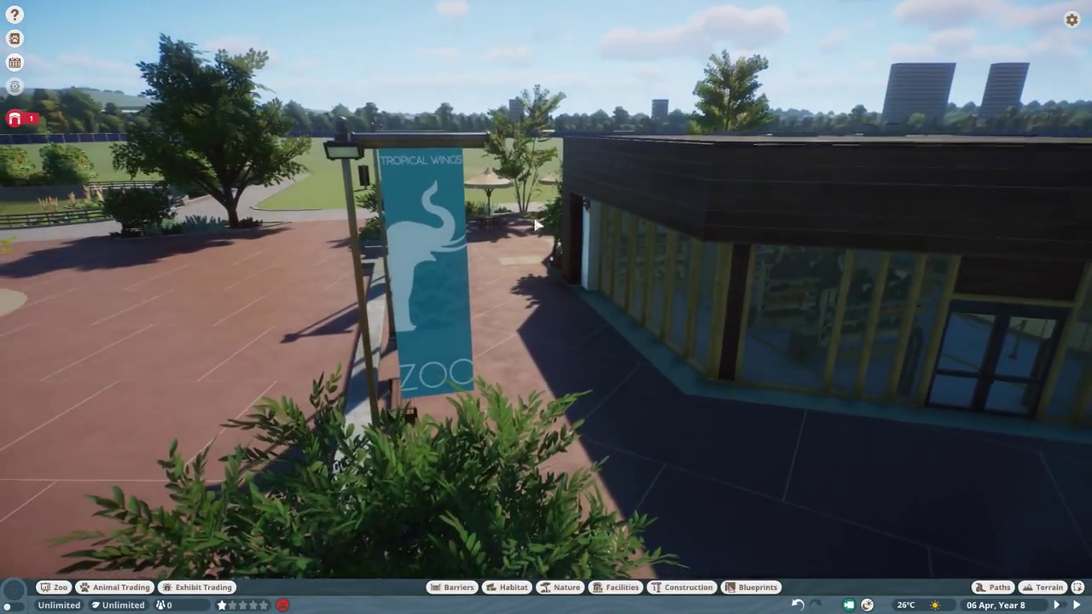
{"action": "key", "text": "e"}
{"action": "scroll", "coordinate": [530, 352], "scroll_direction": "up", "scroll_amount": 2}
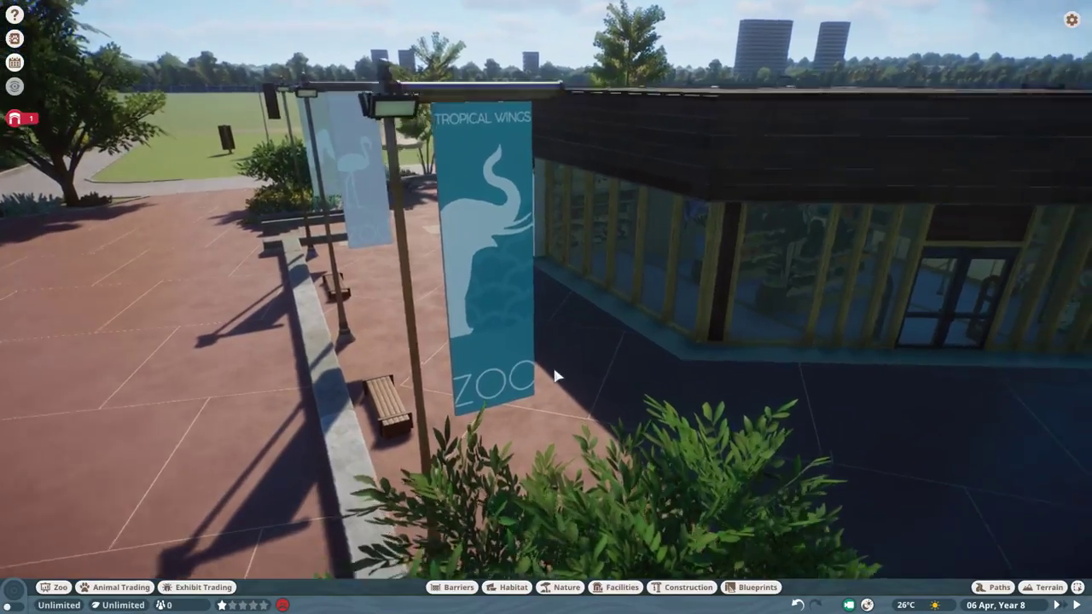
{"action": "scroll", "coordinate": [554, 376], "scroll_direction": "down", "scroll_amount": 2}
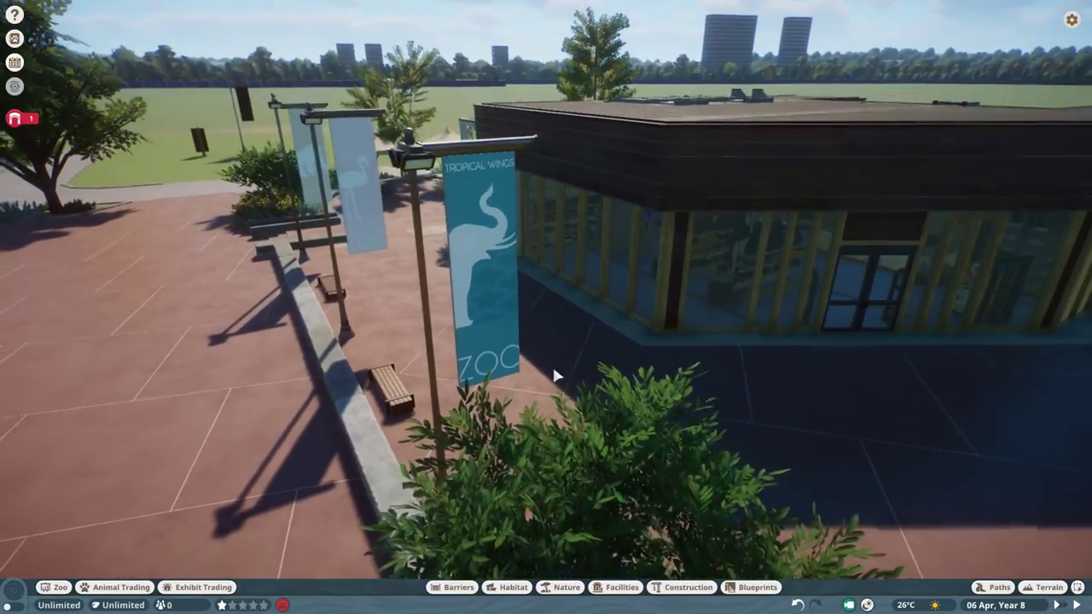
{"action": "key", "text": "e"}
{"action": "key", "text": "d"}
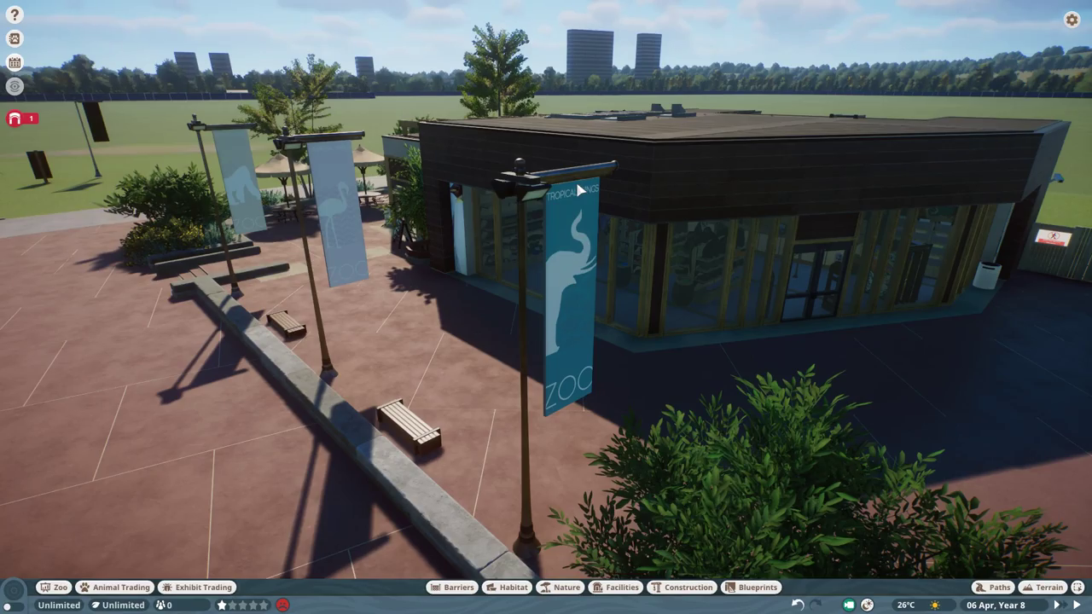
Open the tall blank banner's Lights group for editing and select its upright post piece, followed by its horizontal arm piece
{"action": "key", "text": "w"}
{"action": "key", "text": "a"}
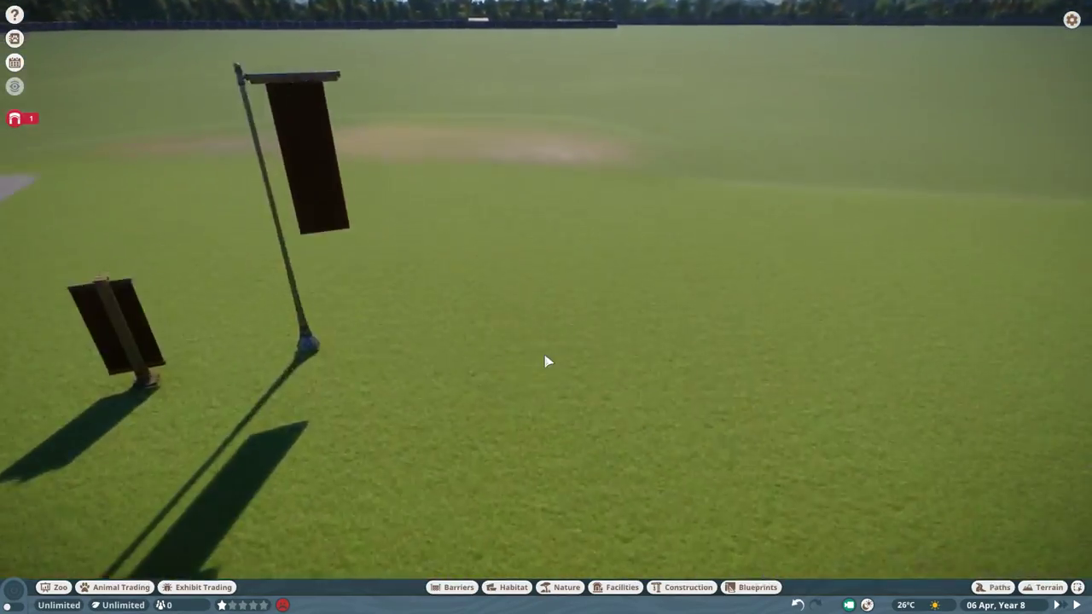
{"action": "left_click_drag", "start_coordinate": [547, 362], "coordinate": [626, 312]}
{"action": "key", "text": "a"}
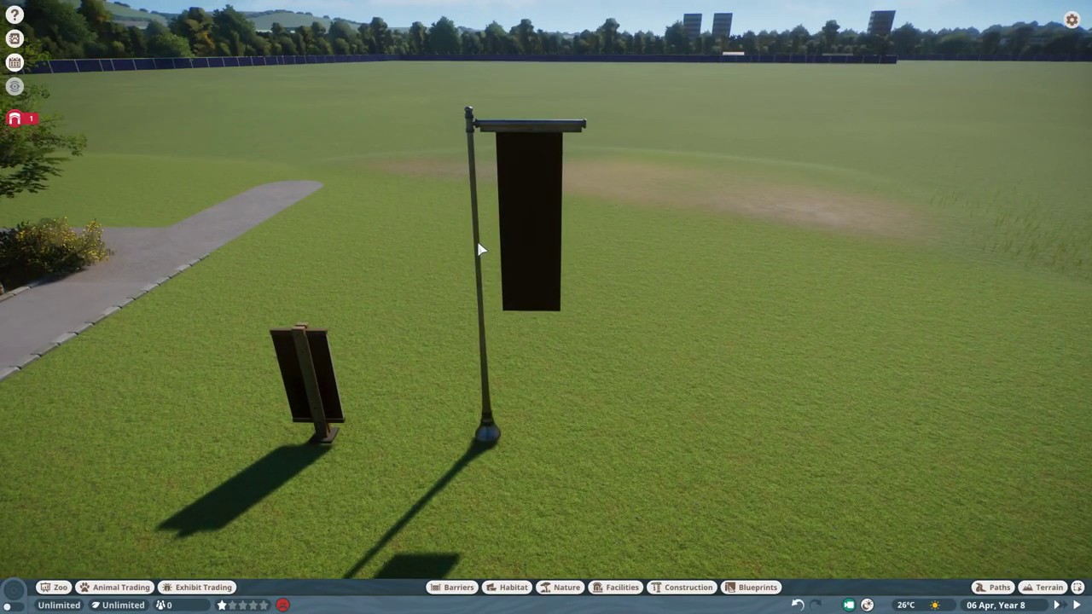
{"action": "left_click", "coordinate": [482, 264]}
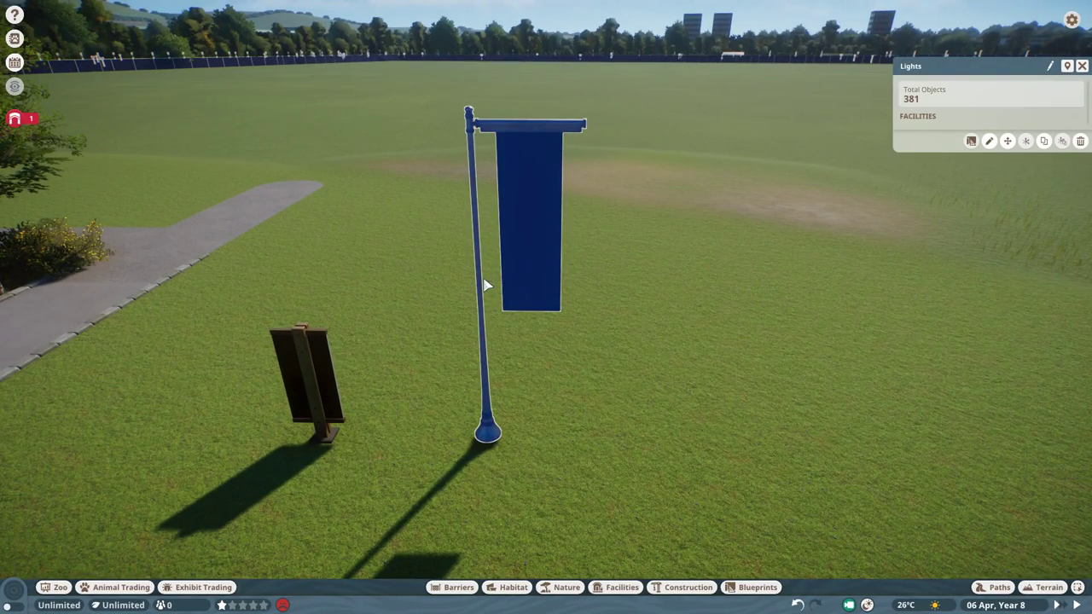
{"action": "double_click", "coordinate": [484, 285]}
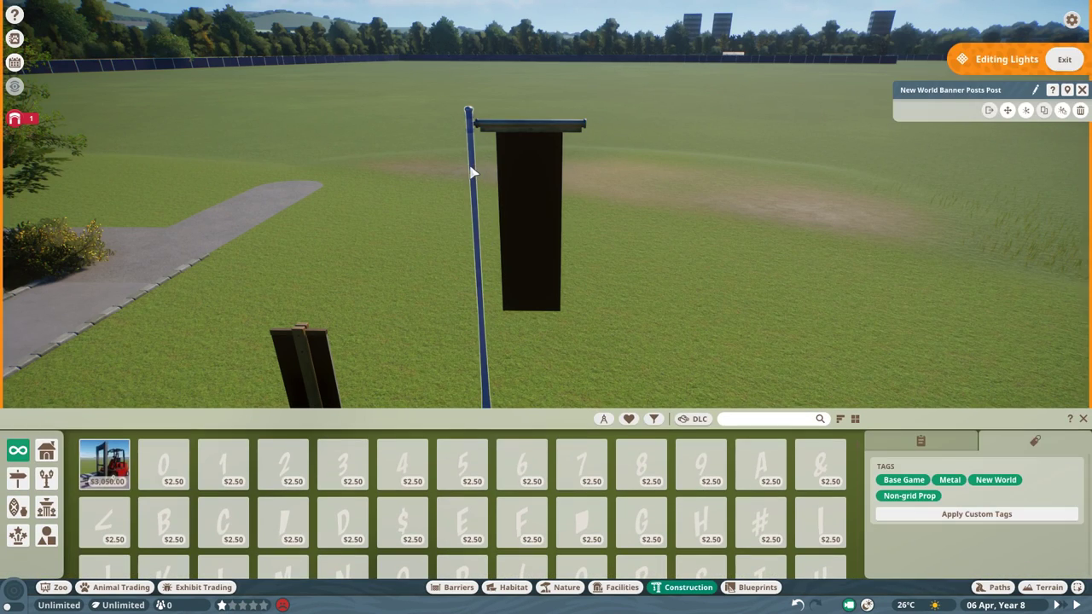
{"action": "scroll", "coordinate": [466, 214], "scroll_direction": "down", "scroll_amount": 3}
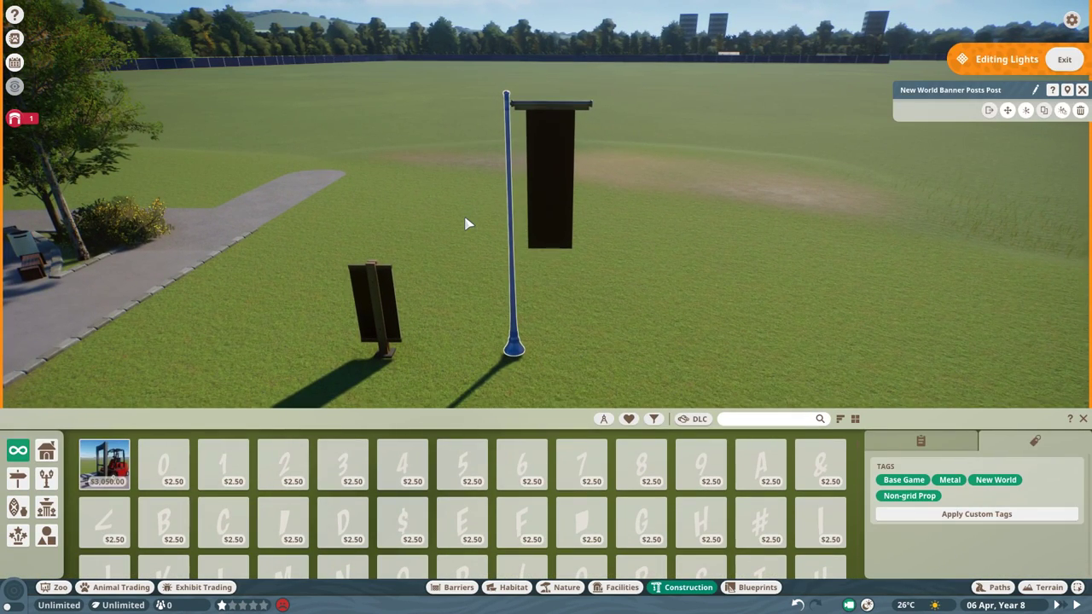
{"action": "left_click", "coordinate": [521, 120]}
{"action": "left_click", "coordinate": [522, 116]}
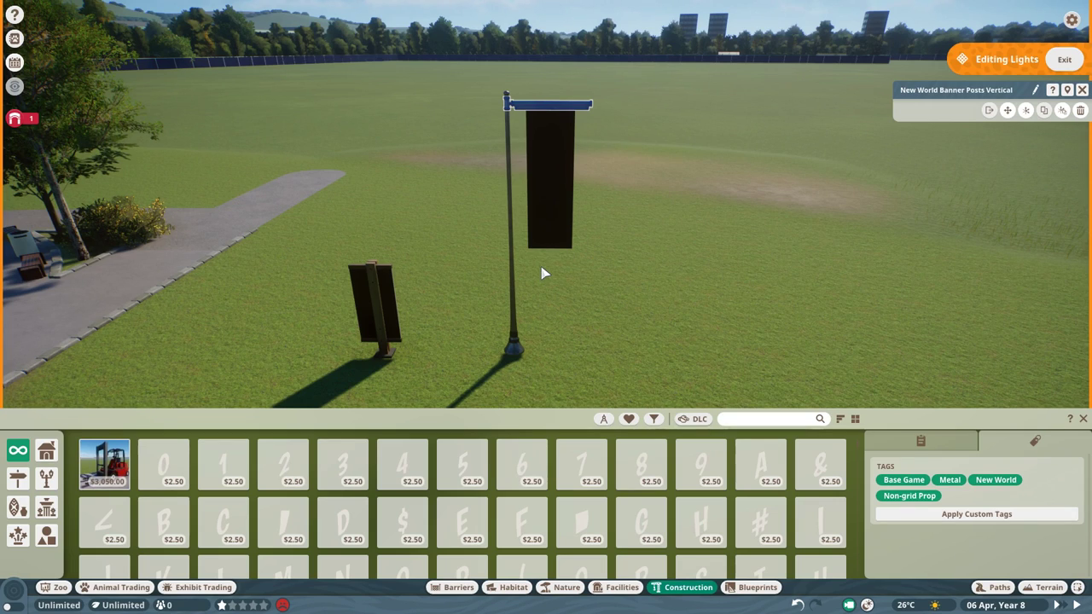
Clear the selection and inspect the banner's arm, crossbar and hanging panels up close and from a distance
{"action": "key", "text": "w"}
{"action": "key", "text": "d"}
{"action": "key", "text": "w"}
{"action": "key", "text": "d"}
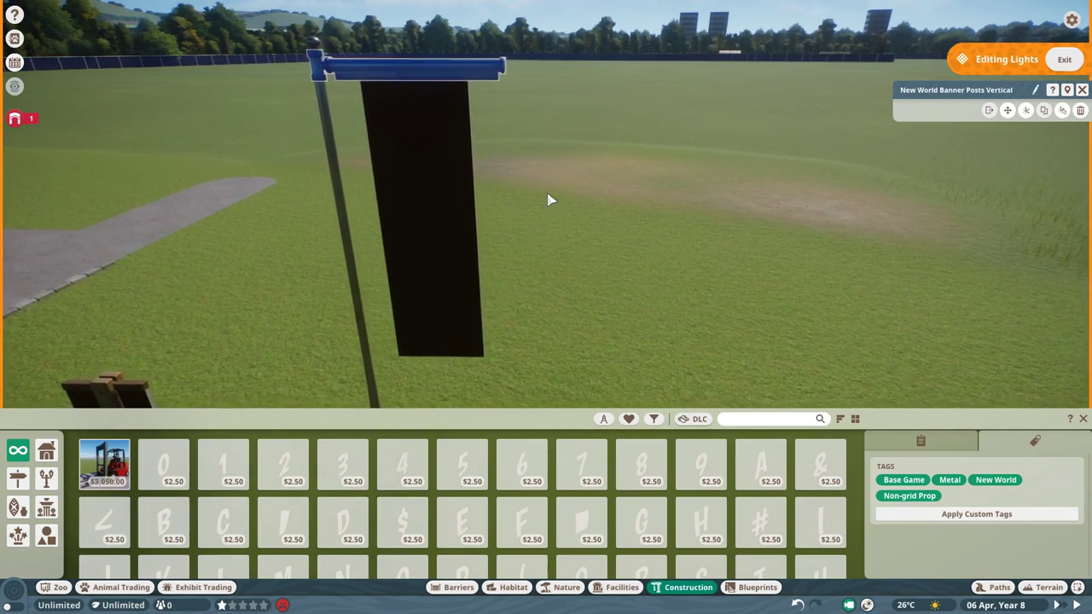
{"action": "left_click", "coordinate": [551, 199]}
{"action": "key", "text": "a"}
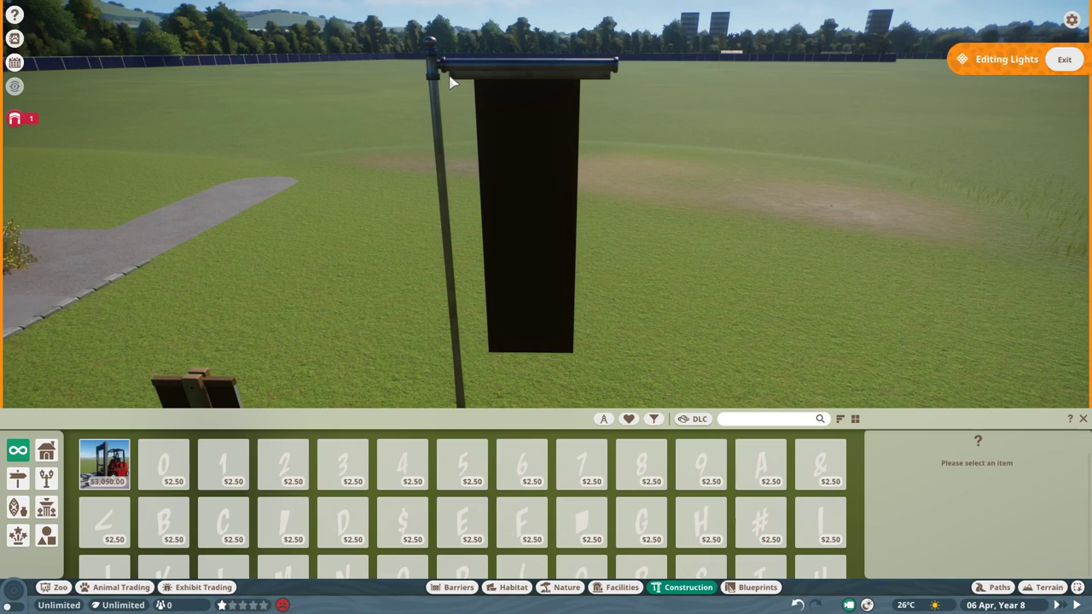
{"action": "scroll", "coordinate": [551, 171], "scroll_direction": "down", "scroll_amount": 4}
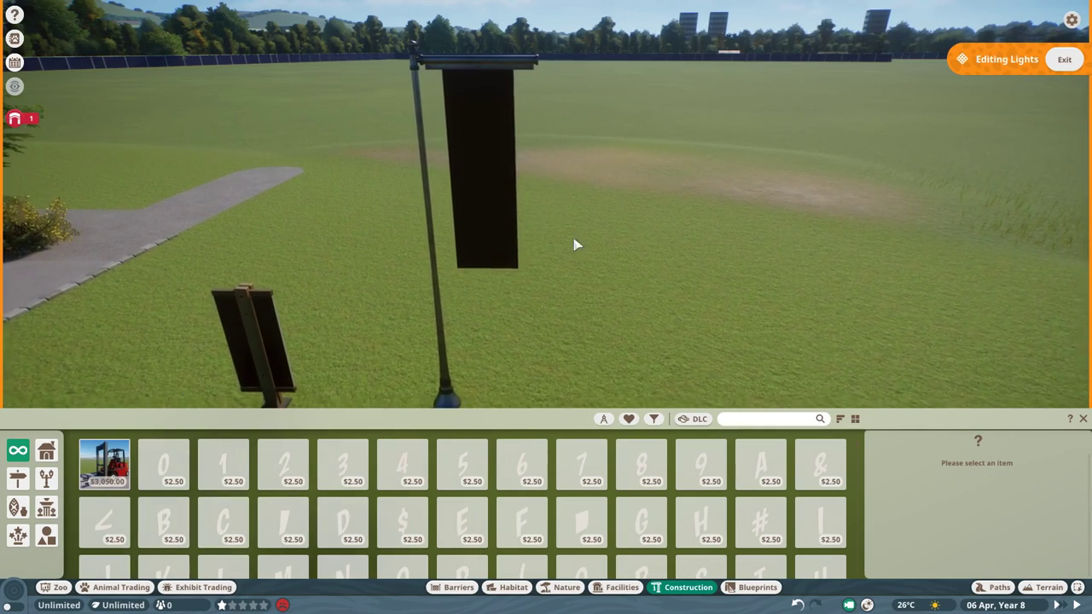
{"action": "key", "text": "q"}
{"action": "key", "text": "w"}
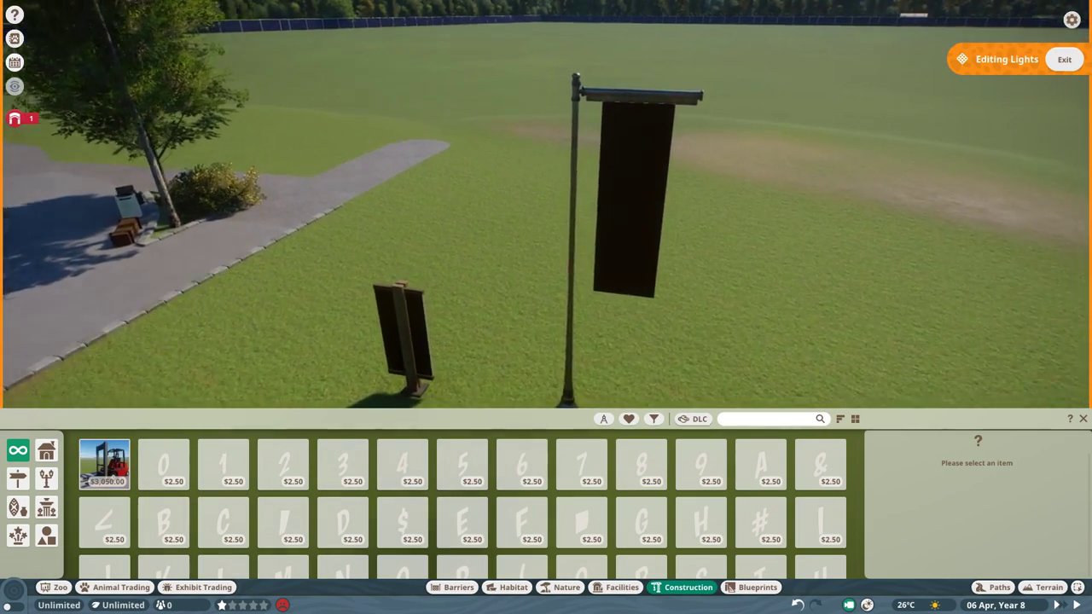
{"action": "left_click_drag", "start_coordinate": [598, 236], "coordinate": [626, 247]}
{"action": "key", "text": "a"}
{"action": "scroll", "coordinate": [621, 251], "scroll_direction": "down", "scroll_amount": 1}
{"action": "key", "text": "d"}
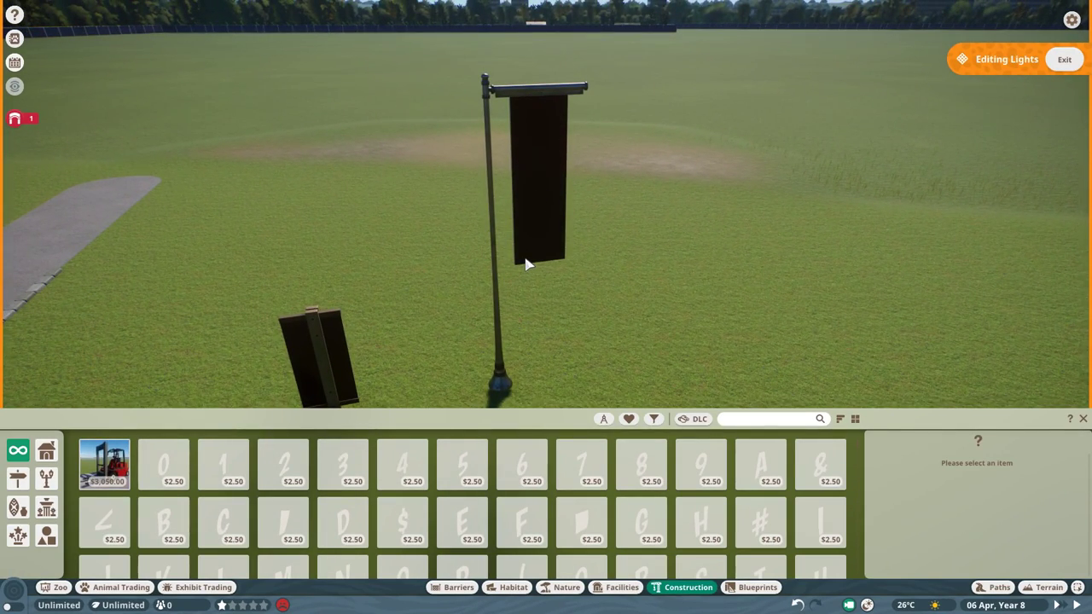
Select the top Screen Panel 1m x 1m of the banner and inspect the banner from its opposite side
{"action": "left_click", "coordinate": [539, 128]}
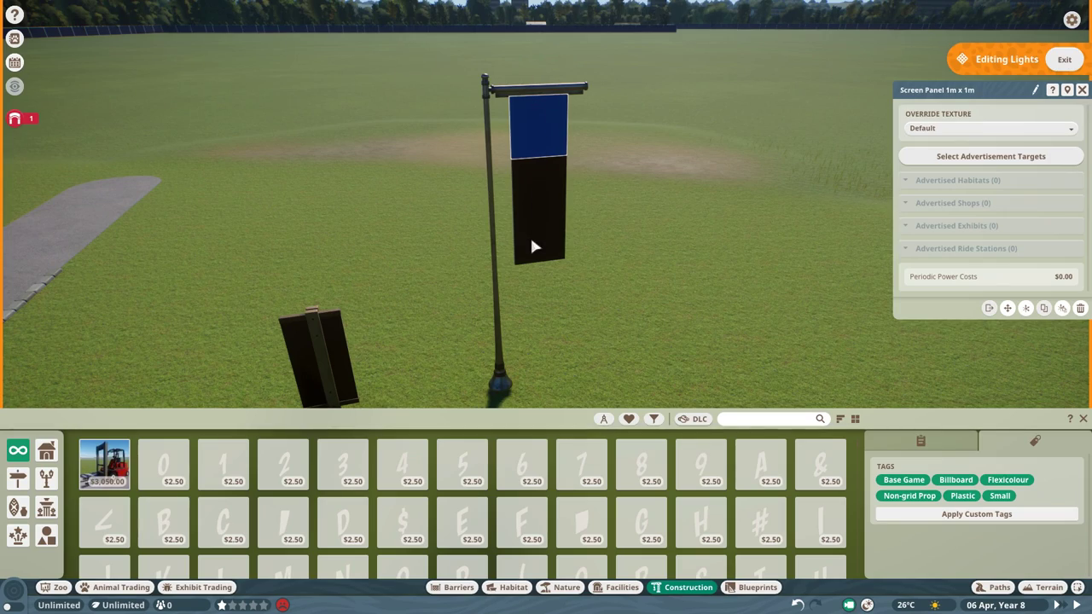
{"action": "left_click_drag", "start_coordinate": [507, 287], "coordinate": [580, 239]}
{"action": "scroll", "coordinate": [581, 239], "scroll_direction": "down", "scroll_amount": 3}
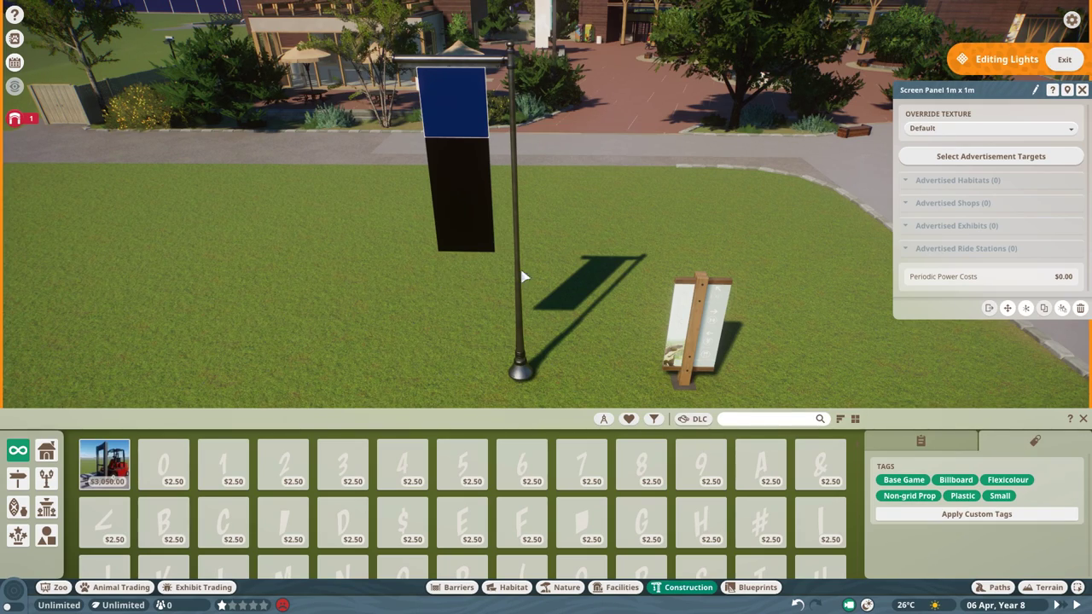
{"action": "key", "text": "d"}
Switch to Photoshop with the Untitled-1 banner design open
{"action": "key", "text": "super"}
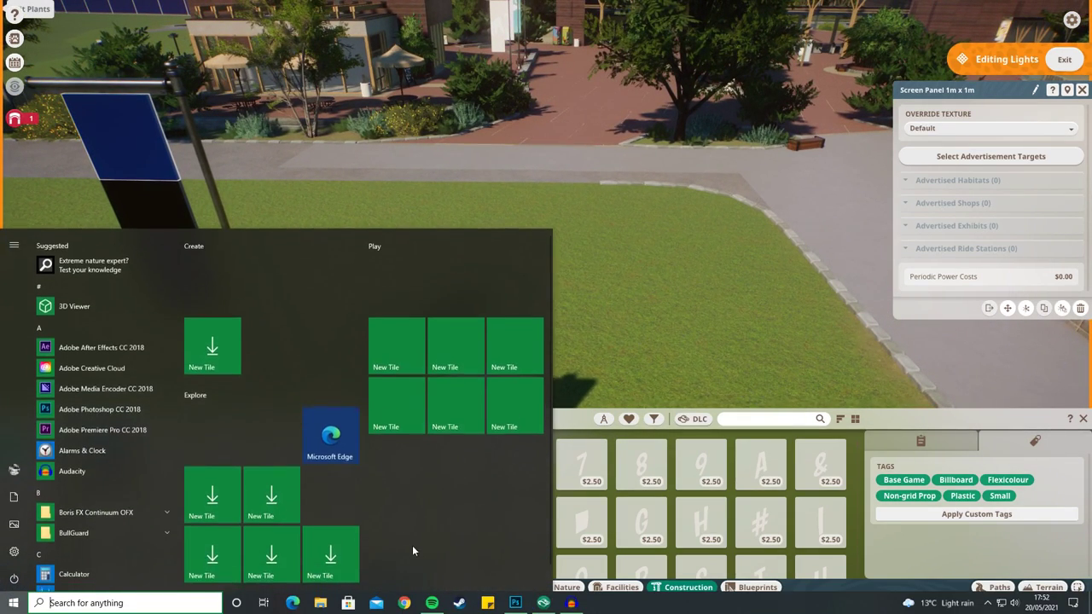
{"action": "left_click", "coordinate": [517, 603]}
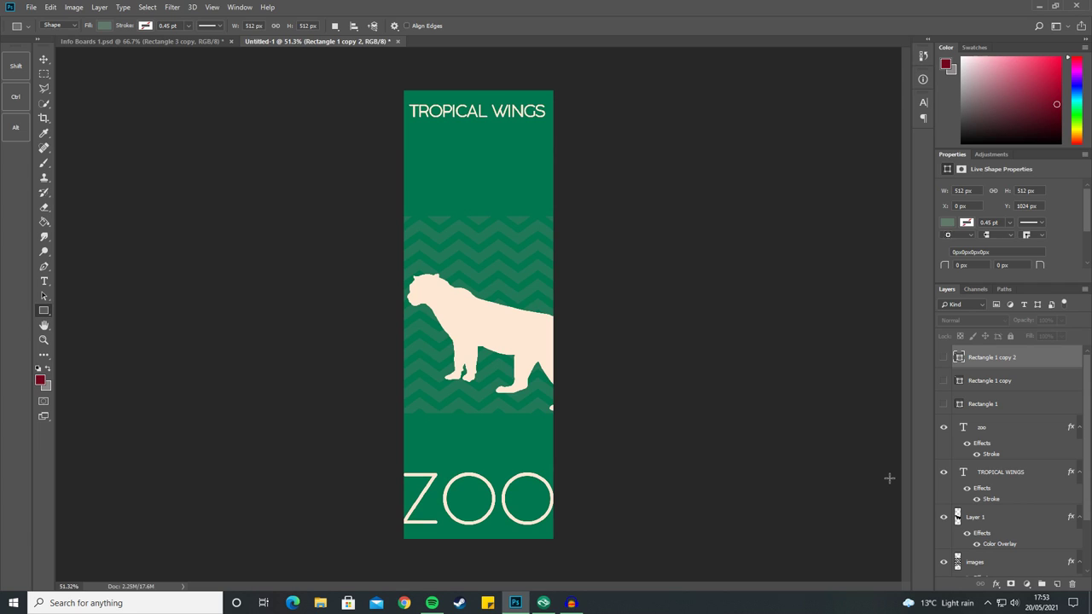
{"action": "left_click", "coordinate": [714, 469]}
{"action": "left_click", "coordinate": [578, 222]}
Show all three guide rectangles over the banner design, and hide Rectangle 1 copy 2 and Rectangle 1 copy again
{"action": "left_click", "coordinate": [947, 405]}
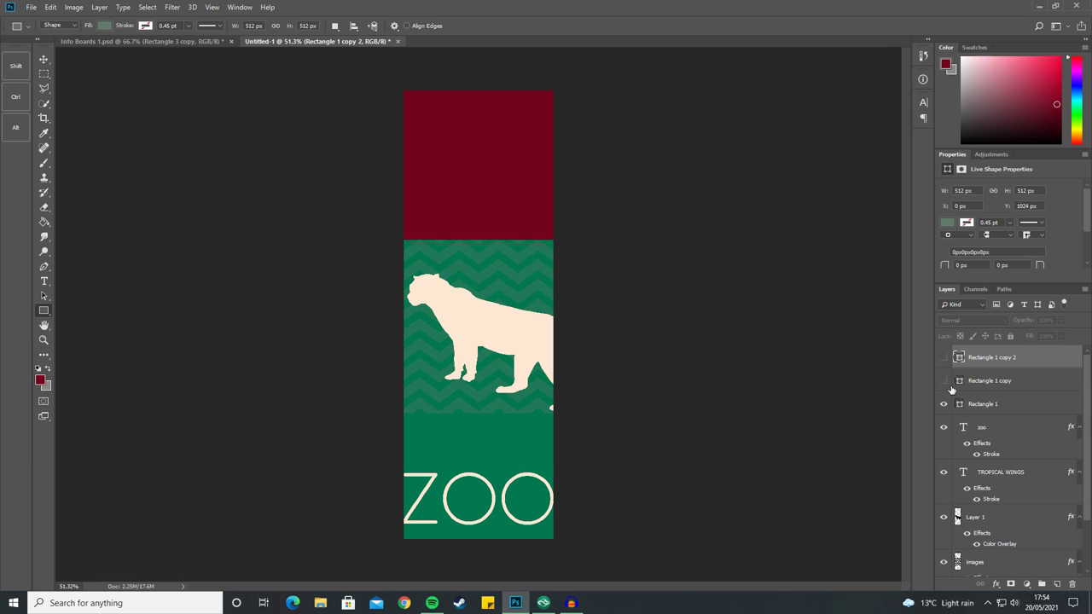
{"action": "left_click", "coordinate": [945, 382]}
{"action": "left_click", "coordinate": [944, 357]}
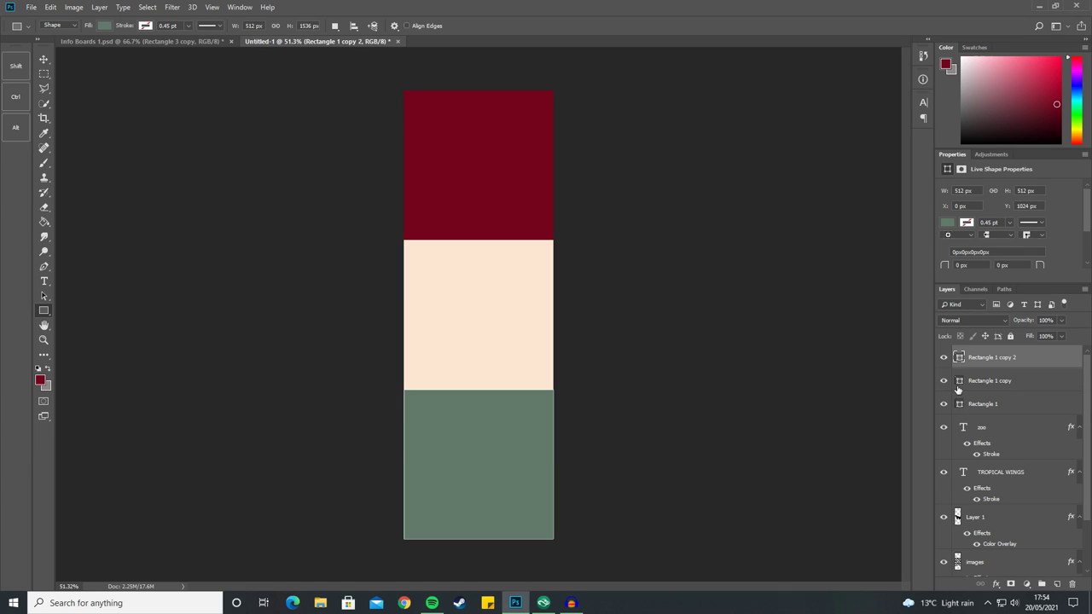
{"action": "left_click", "coordinate": [945, 357]}
{"action": "left_click", "coordinate": [946, 381]}
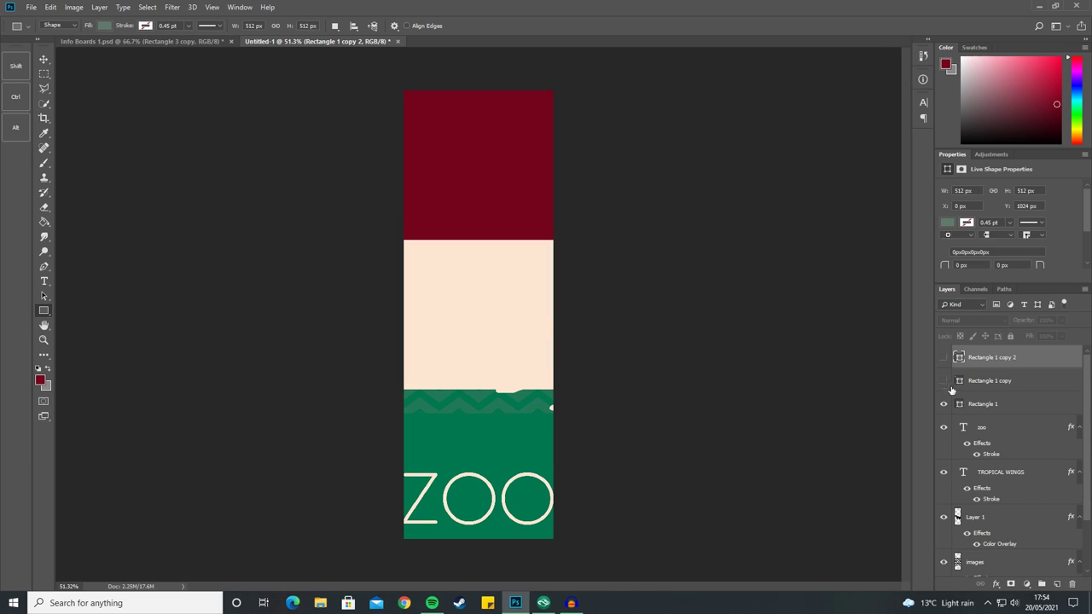
Crop the canvas to the top square section marked by Rectangle 1, and hide that rectangle
{"action": "left_click", "coordinate": [44, 118]}
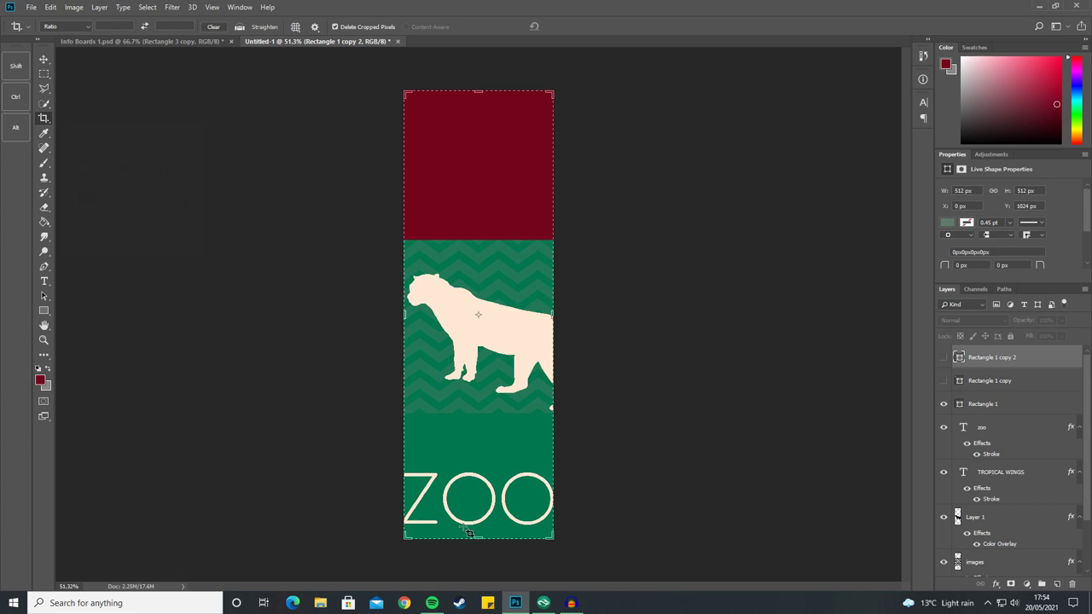
{"action": "left_click_drag", "start_coordinate": [478, 542], "coordinate": [470, 398]}
{"action": "key", "text": "Return"}
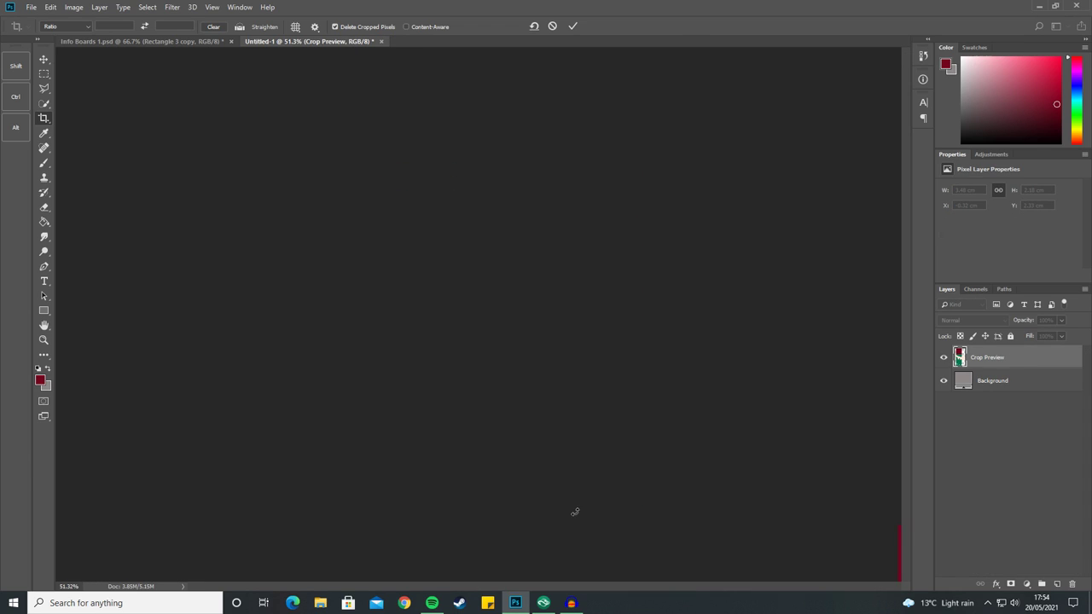
{"action": "left_click", "coordinate": [944, 404]}
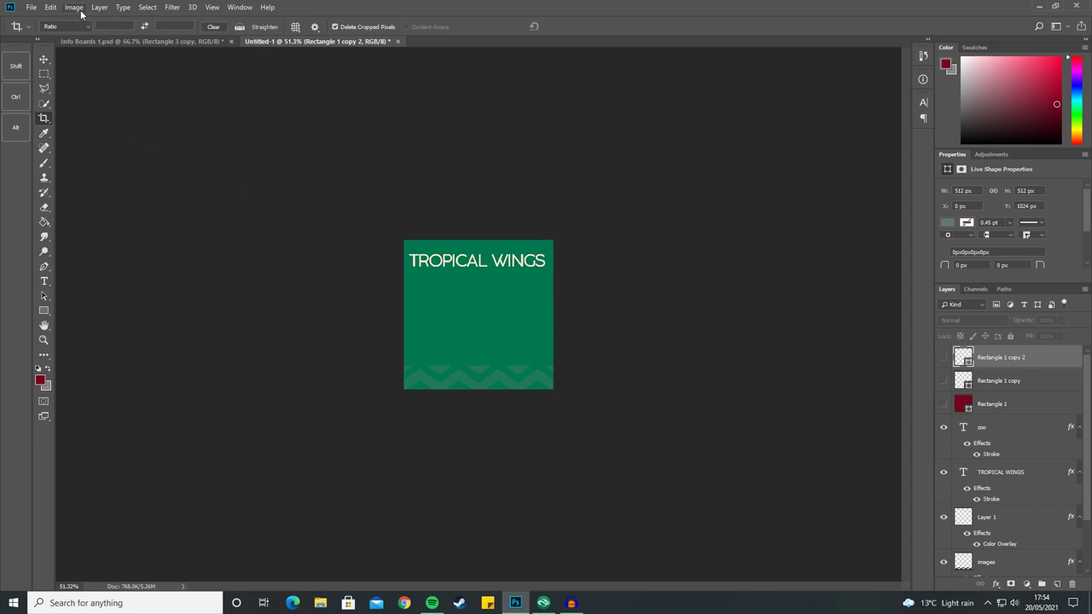
Start saving the cropped section as a new file in PNG format
{"action": "left_click", "coordinate": [30, 9]}
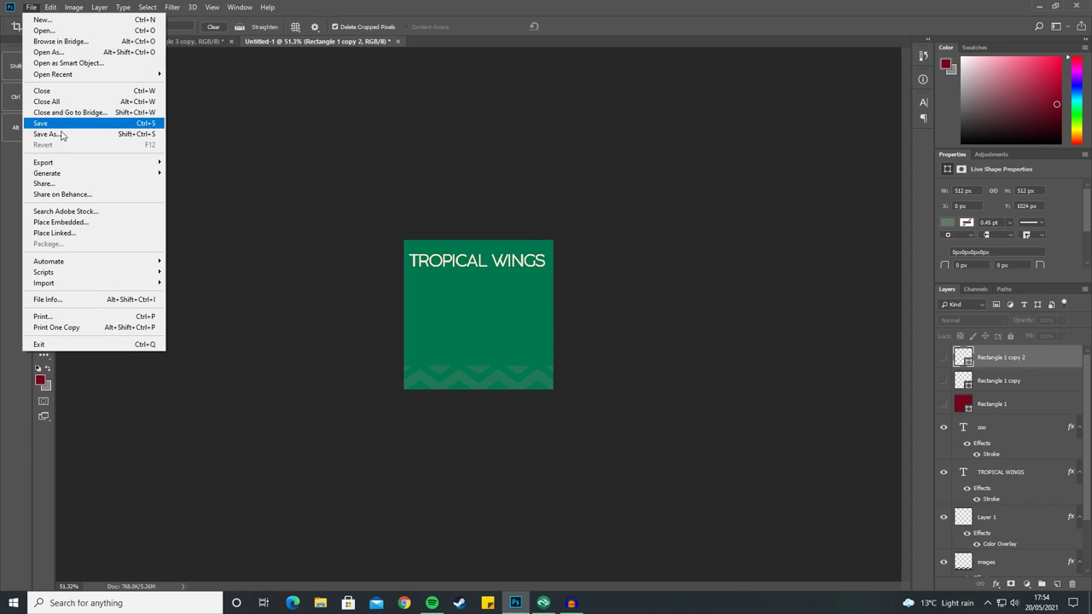
{"action": "left_click", "coordinate": [61, 134]}
{"action": "left_click", "coordinate": [158, 264]}
{"action": "left_click", "coordinate": [146, 419]}
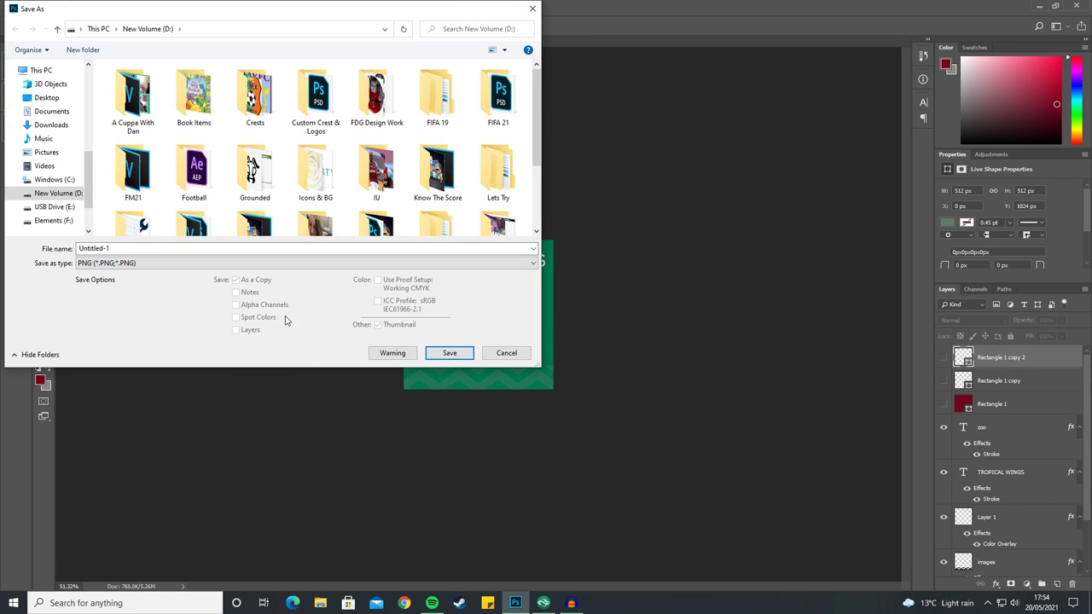
Set the save location to the UserMedia folder in Documents > Frontier Developments > Planet Zoo
{"action": "left_click", "coordinate": [68, 194]}
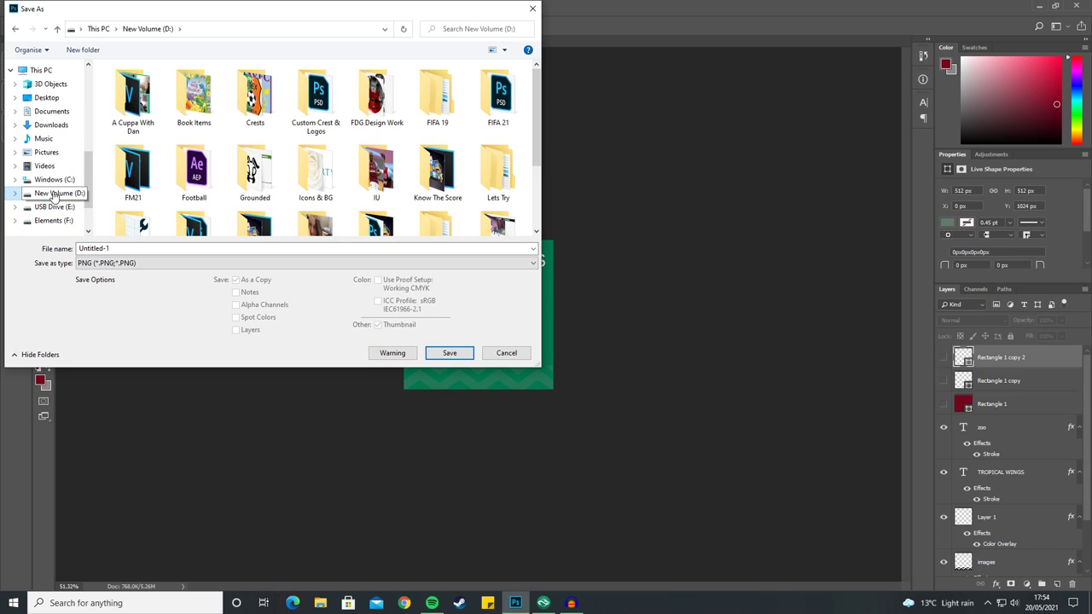
{"action": "left_click", "coordinate": [60, 112]}
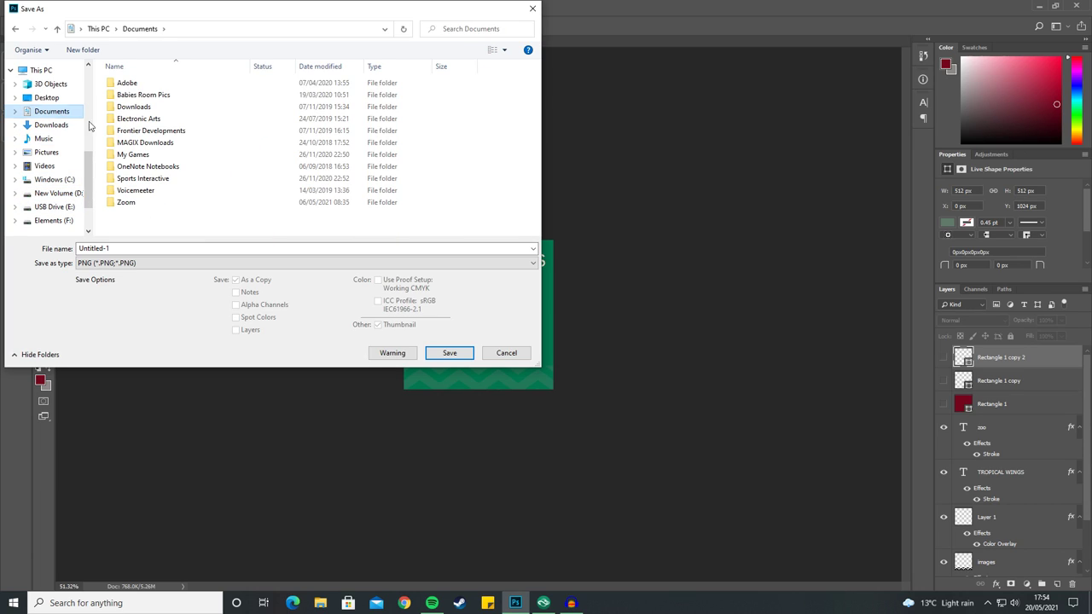
{"action": "double_click", "coordinate": [171, 130]}
{"action": "double_click", "coordinate": [155, 99]}
{"action": "double_click", "coordinate": [158, 85]}
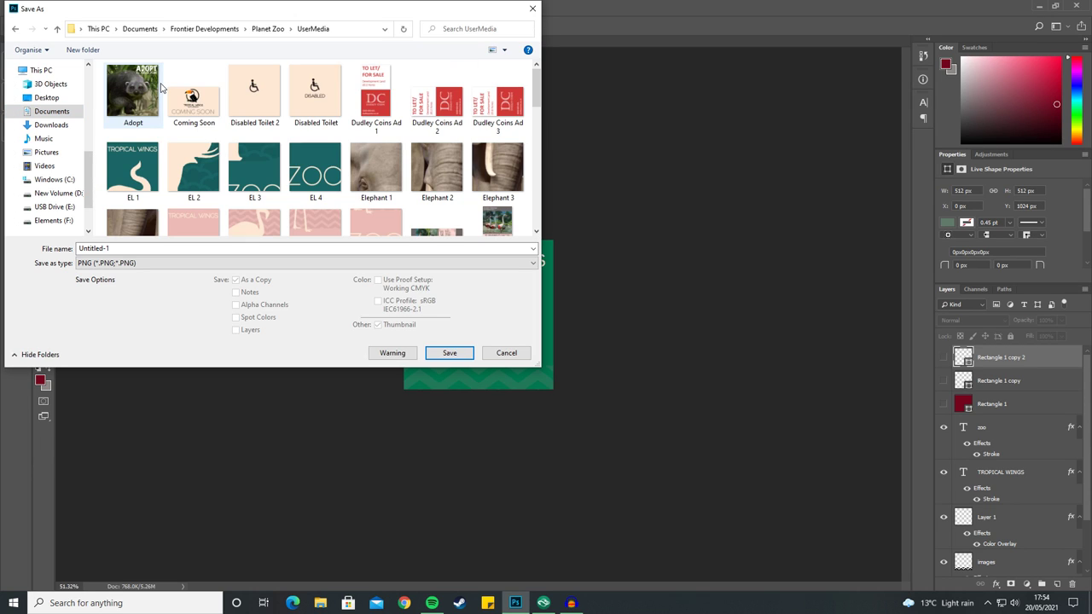
Name the PNG file Banner Tut 1 and save it in the UserMedia folder
{"action": "scroll", "coordinate": [359, 171], "scroll_direction": "down", "scroll_amount": 10}
{"action": "left_click", "coordinate": [156, 249]}
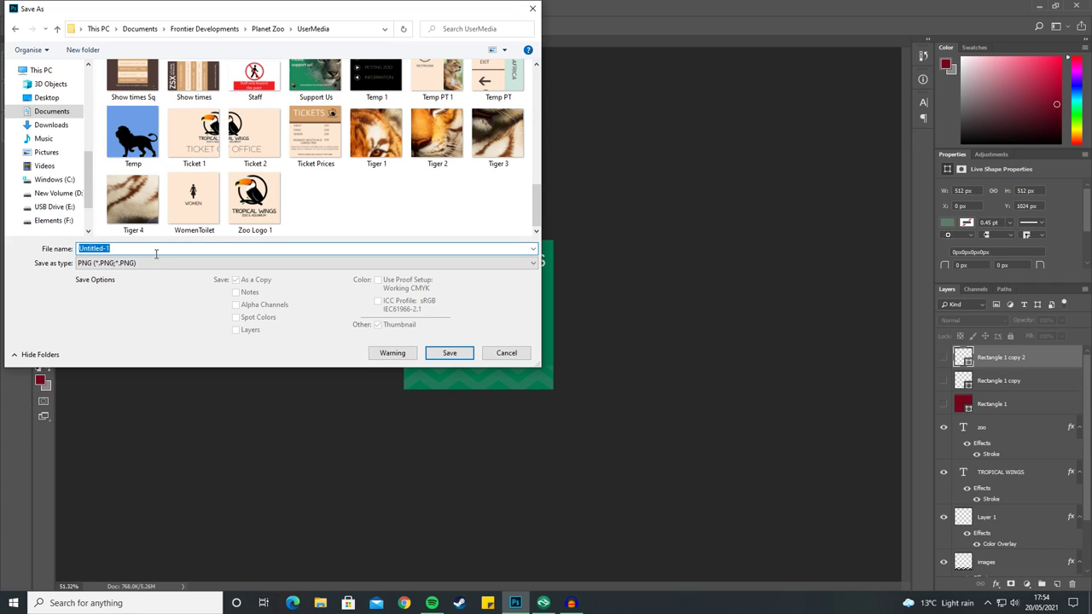
{"action": "type", "text": "Banner Tut 1"}
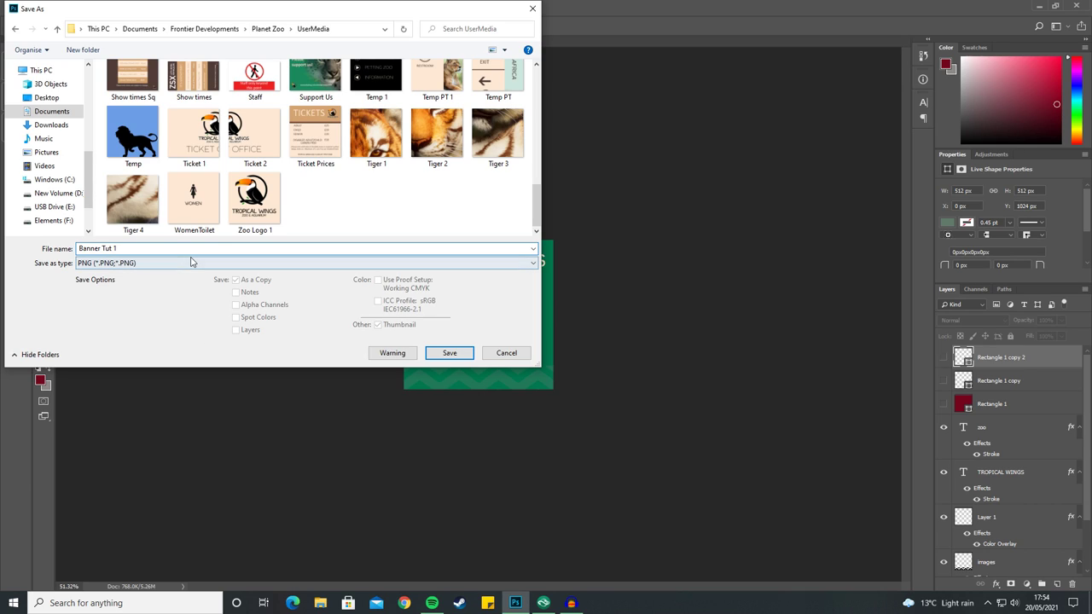
{"action": "left_click", "coordinate": [449, 353]}
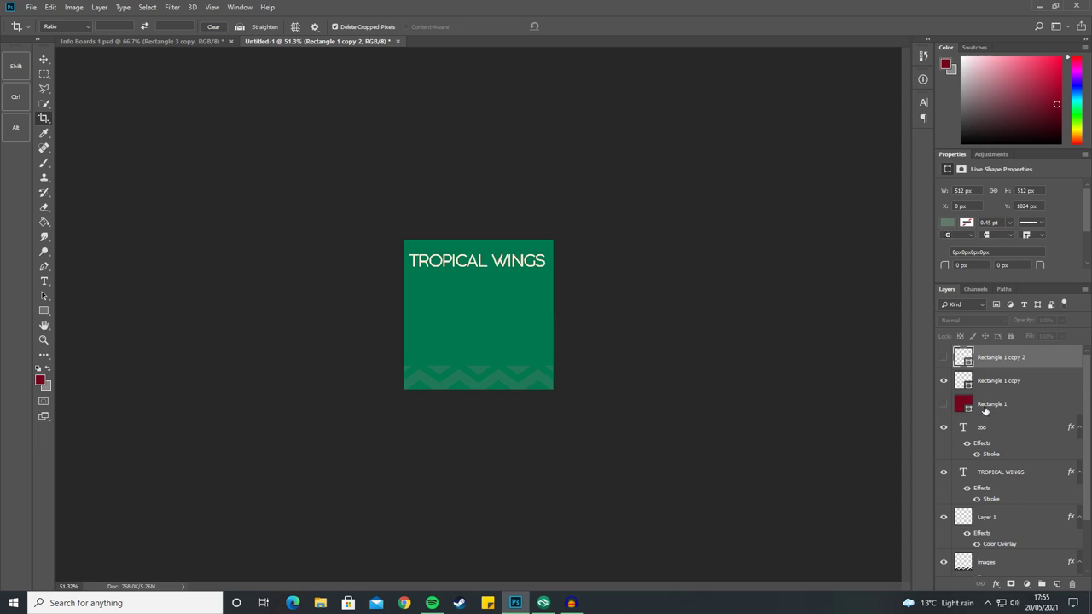
Undo the crop to restore the full banner, hide Rectangle 1 and show Rectangle 1 copy over the middle section
{"action": "left_click", "coordinate": [946, 381]}
{"action": "key", "text": "ctrl+z"}
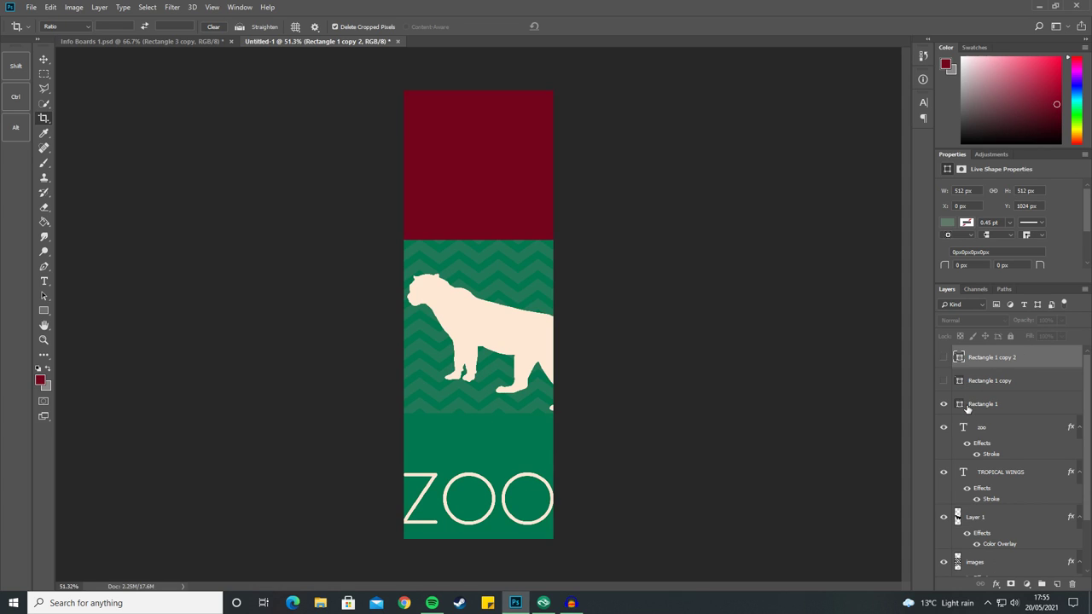
{"action": "left_click", "coordinate": [943, 404]}
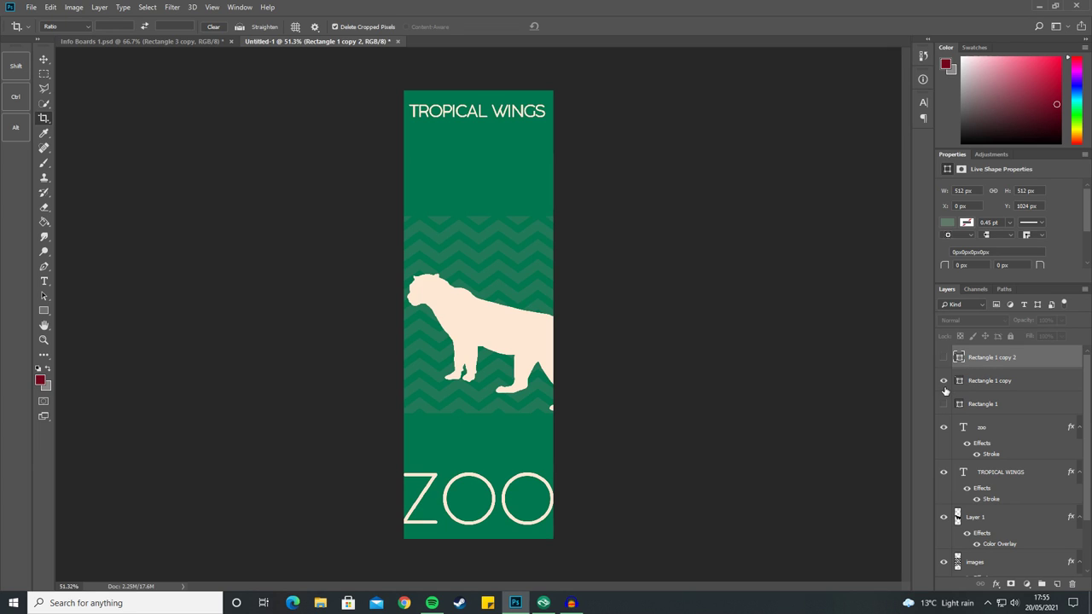
{"action": "left_click", "coordinate": [944, 381]}
Crop the canvas to the middle square section marked by Rectangle 1 copy, and hide that rectangle
{"action": "left_click_drag", "start_coordinate": [484, 92], "coordinate": [485, 171]}
{"action": "left_click_drag", "start_coordinate": [485, 467], "coordinate": [480, 395]}
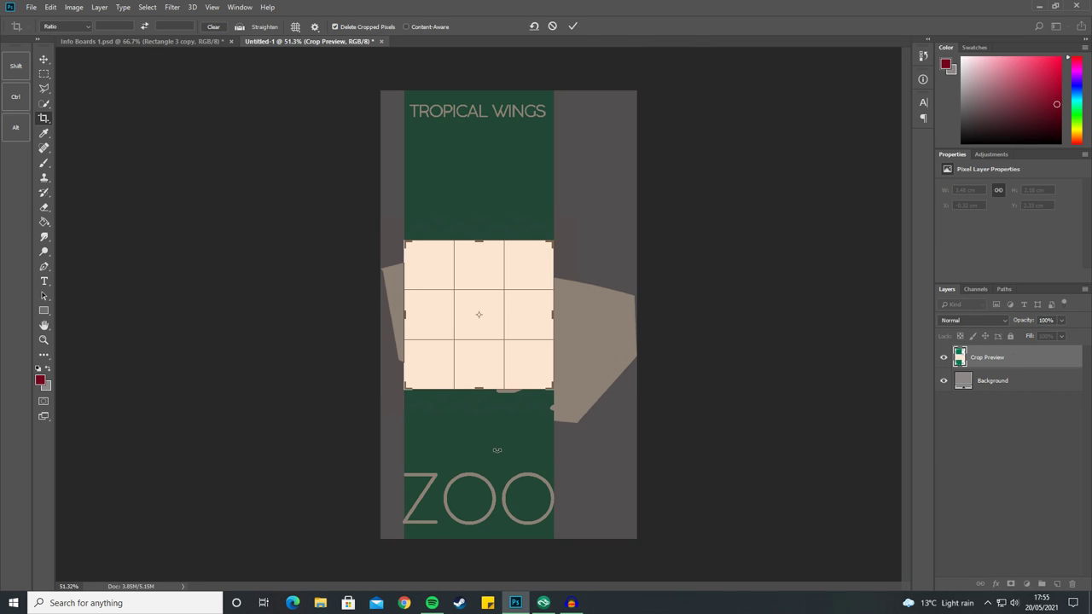
{"action": "key", "text": "Return"}
{"action": "left_click", "coordinate": [944, 381]}
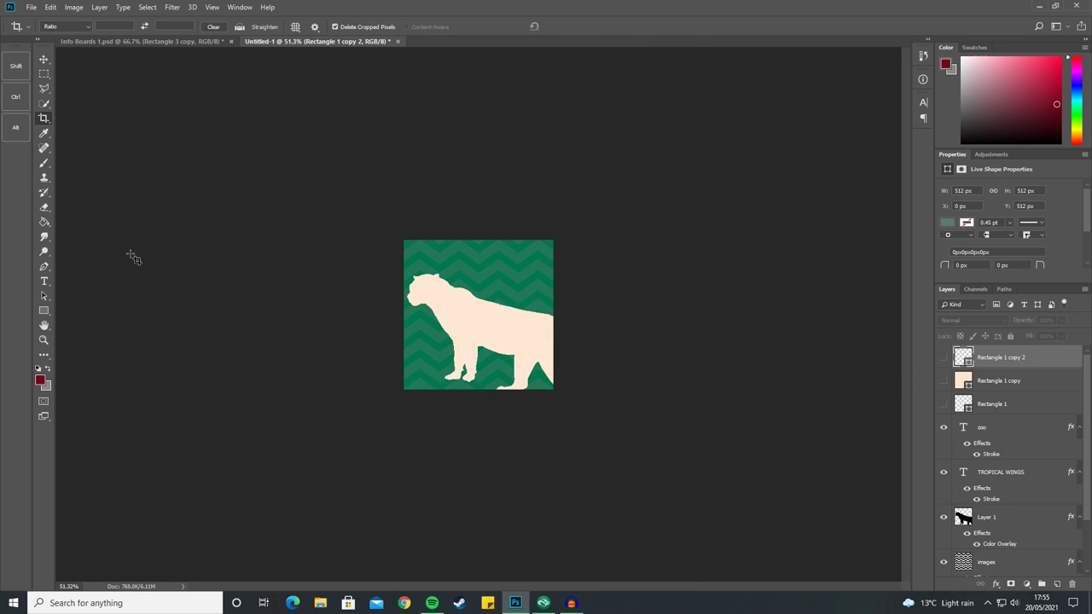
Save the cropped middle section as a PNG named Banner Tut 2 in the UserMedia folder
{"action": "left_click", "coordinate": [30, 7]}
{"action": "left_click", "coordinate": [47, 134]}
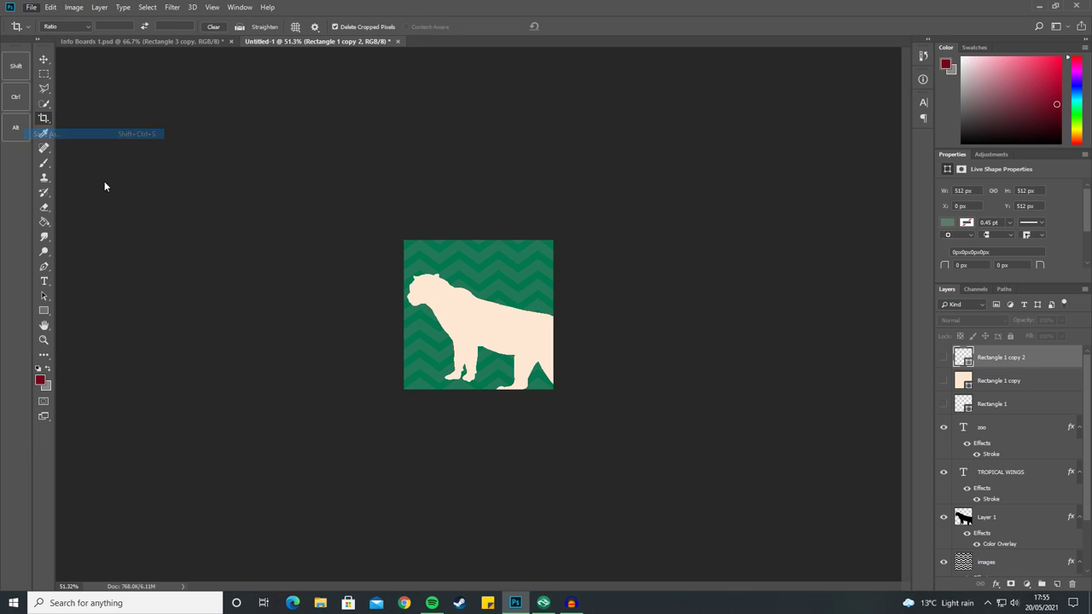
{"action": "left_click", "coordinate": [162, 263]}
{"action": "left_click", "coordinate": [153, 419]}
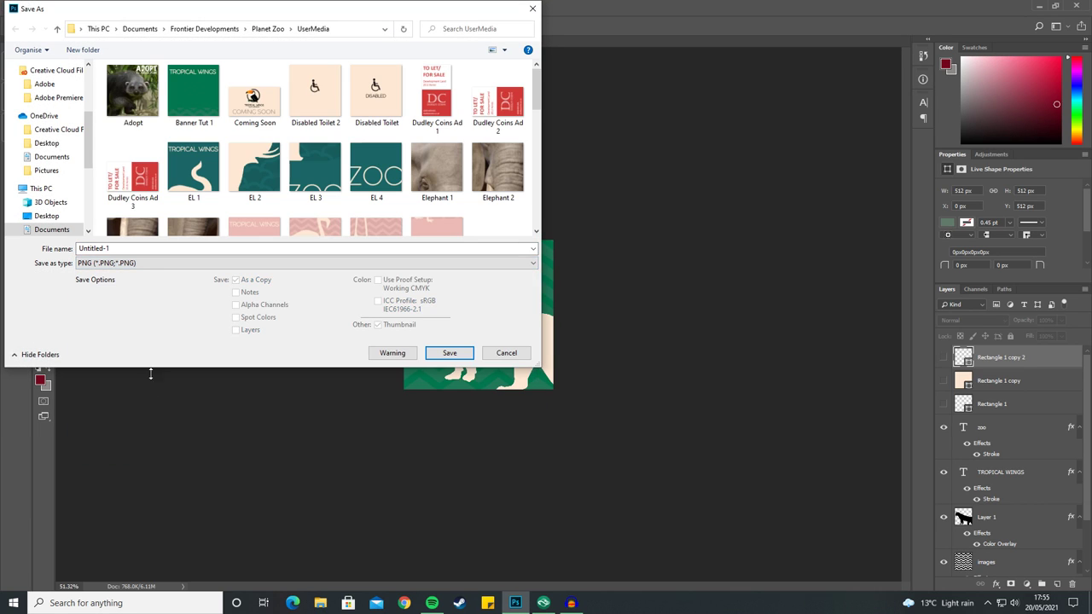
{"action": "left_click", "coordinate": [194, 93]}
{"action": "left_click", "coordinate": [128, 247]}
{"action": "left_click", "coordinate": [130, 248]}
{"action": "key", "text": "BackSpace"}
{"action": "type", "text": "2"}
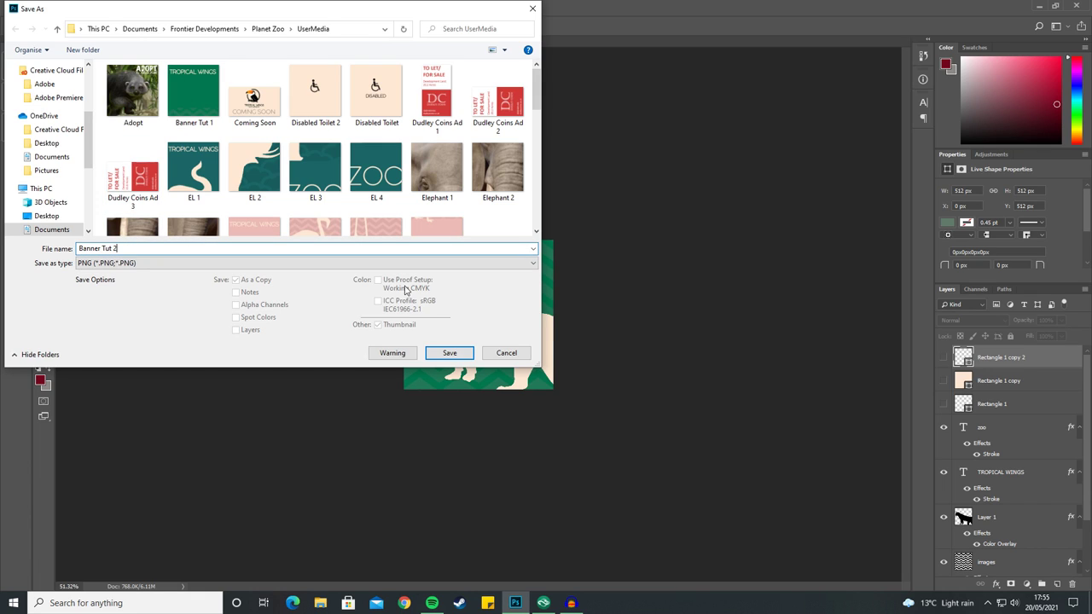
{"action": "left_click", "coordinate": [449, 352]}
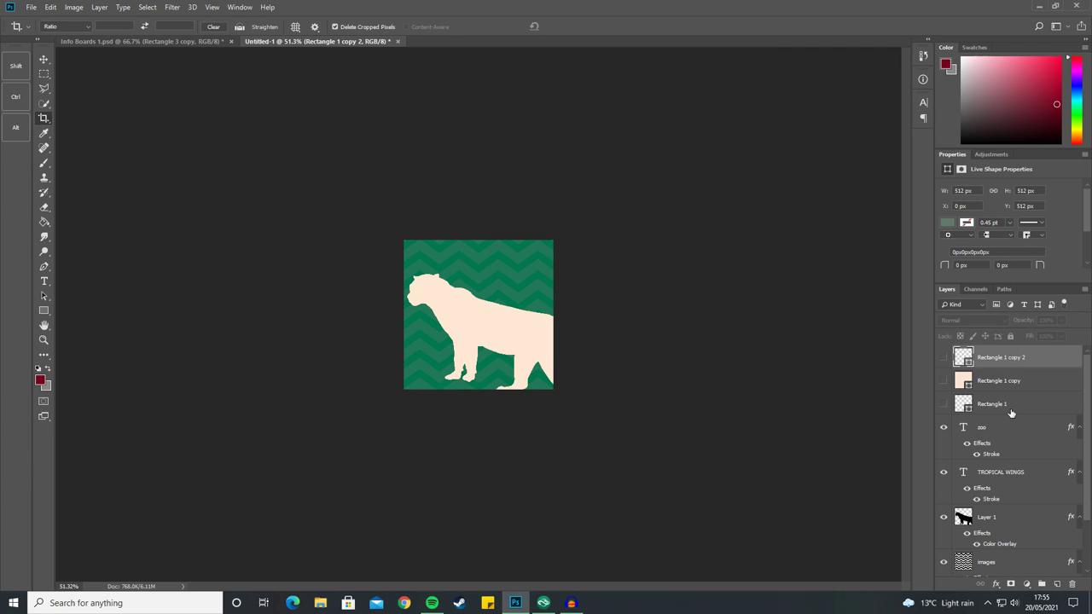
Undo the middle crop, hide Rectangle 1 copy and show Rectangle 1 copy 2 over the banner's lowest section
{"action": "key", "text": "ctrl+alt+z"}
{"action": "key", "text": "ctrl+alt+z"}
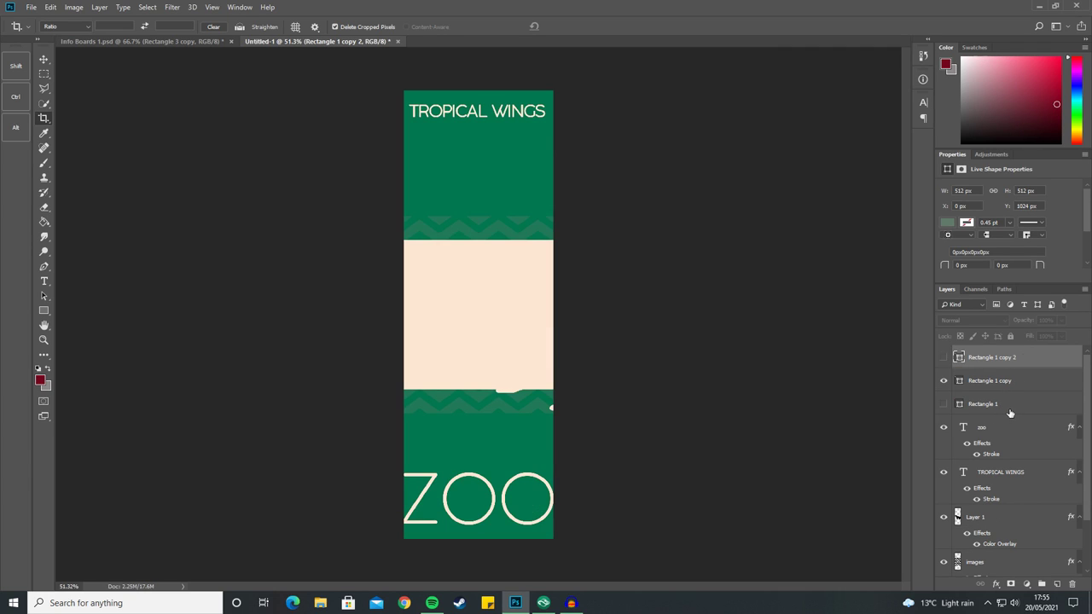
{"action": "left_click", "coordinate": [945, 381]}
{"action": "left_click", "coordinate": [944, 357]}
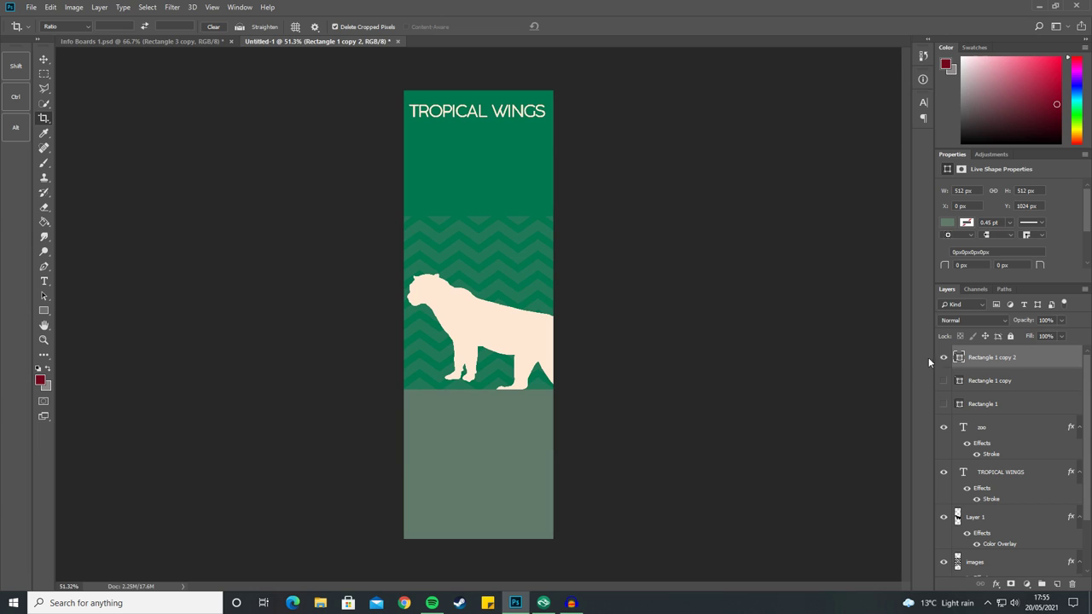
Crop the canvas to the lowest square section marked by Rectangle 1 copy 2, and hide that rectangle
{"action": "left_click_drag", "start_coordinate": [482, 92], "coordinate": [480, 242]}
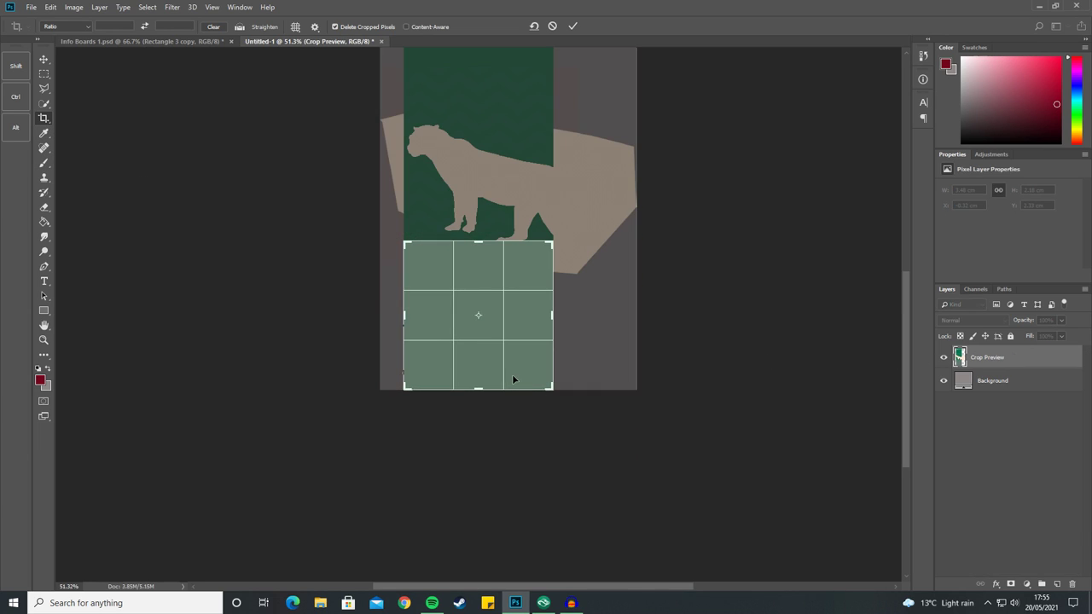
{"action": "key", "text": "Return"}
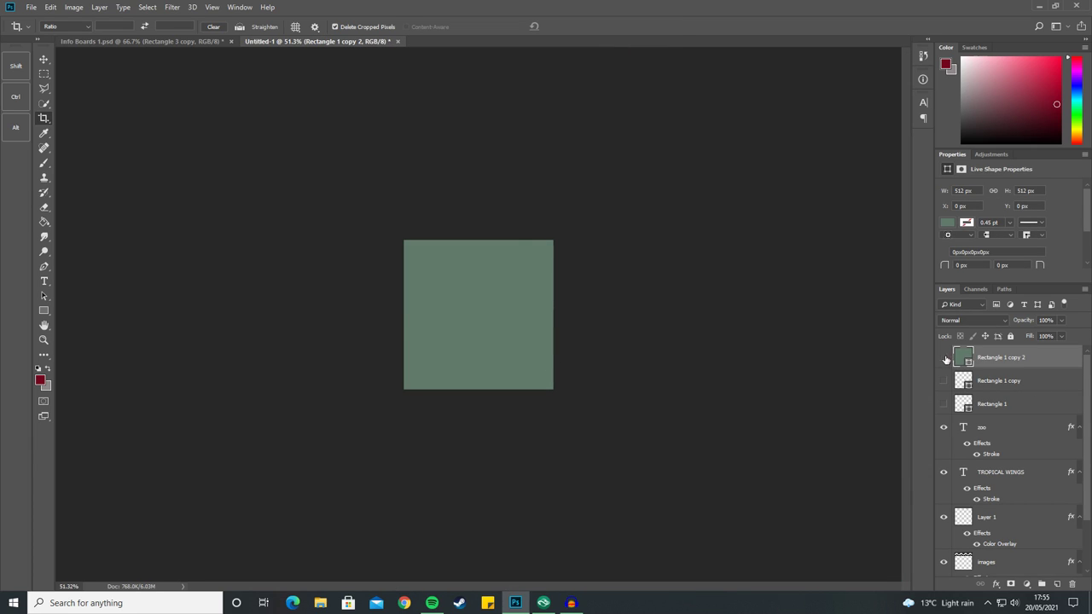
{"action": "left_click", "coordinate": [944, 357]}
Save the cropped ZOO section as a PNG named Banner Tut 3 in the UserMedia folder
{"action": "left_click", "coordinate": [31, 8]}
{"action": "left_click", "coordinate": [85, 134]}
{"action": "left_click", "coordinate": [137, 262]}
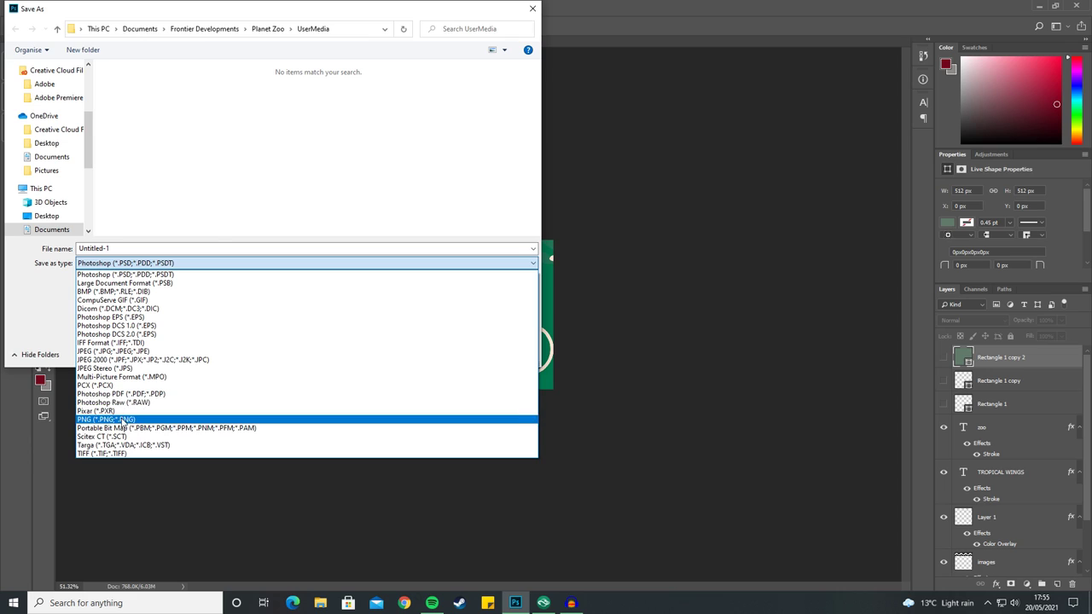
{"action": "left_click", "coordinate": [122, 419]}
{"action": "left_click", "coordinate": [255, 96]}
{"action": "left_click", "coordinate": [130, 249]}
{"action": "double_click", "coordinate": [130, 249]}
{"action": "type", "text": "3"}
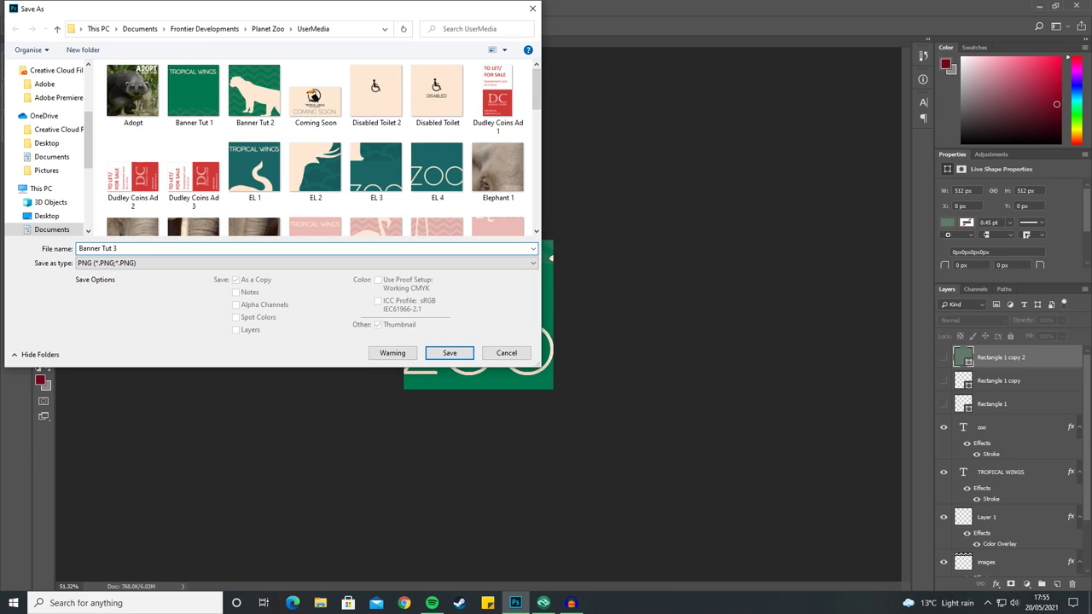
{"action": "left_click", "coordinate": [449, 353]}
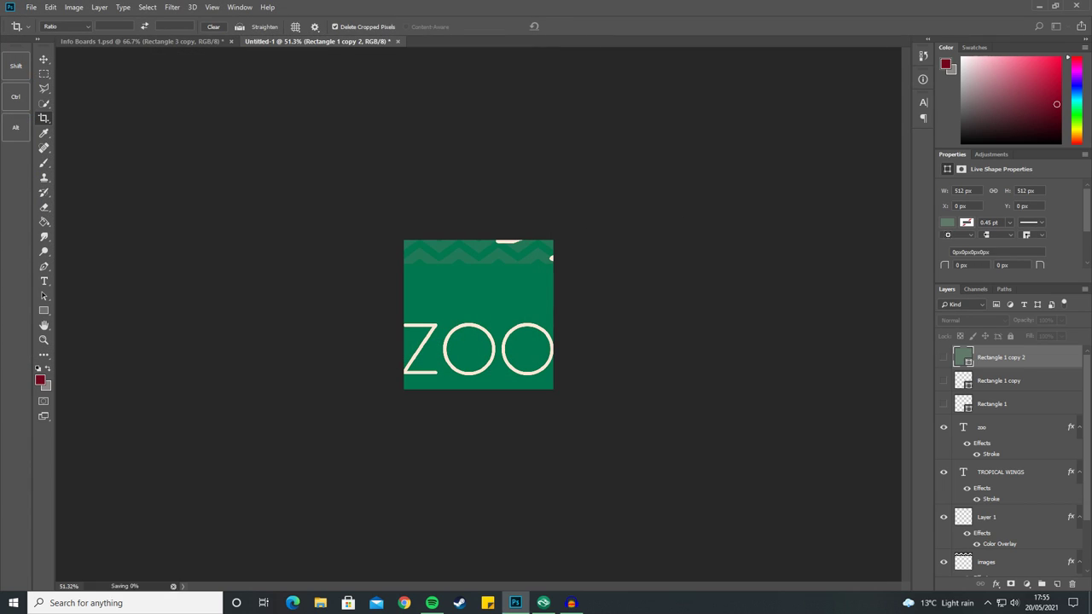
Undo the last crop to restore the full banner, and hide Rectangle 1 copy 2
{"action": "key", "text": "ctrl+z"}
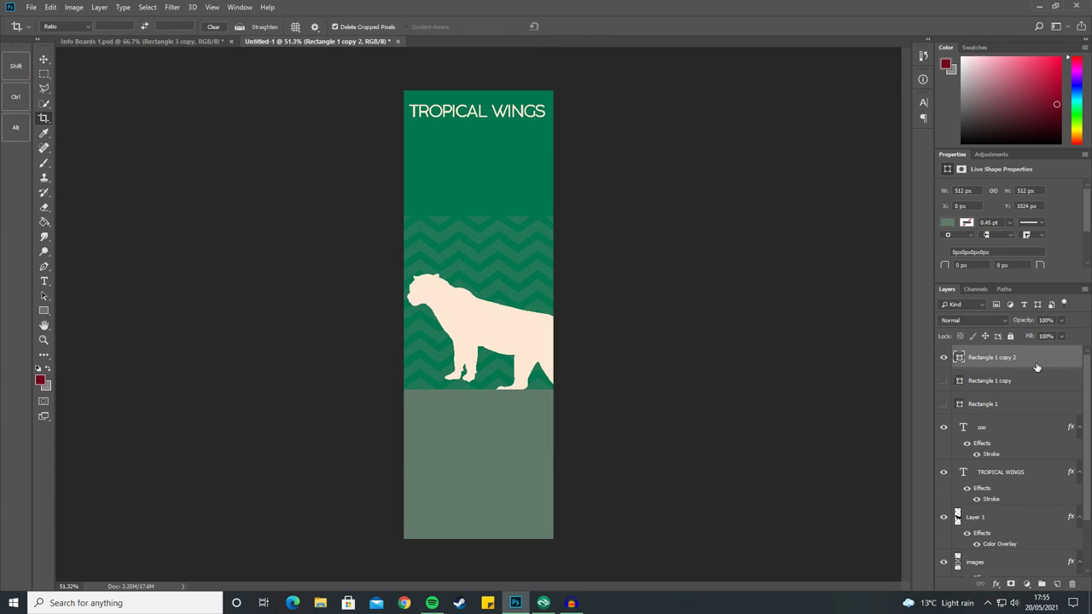
{"action": "left_click", "coordinate": [946, 358]}
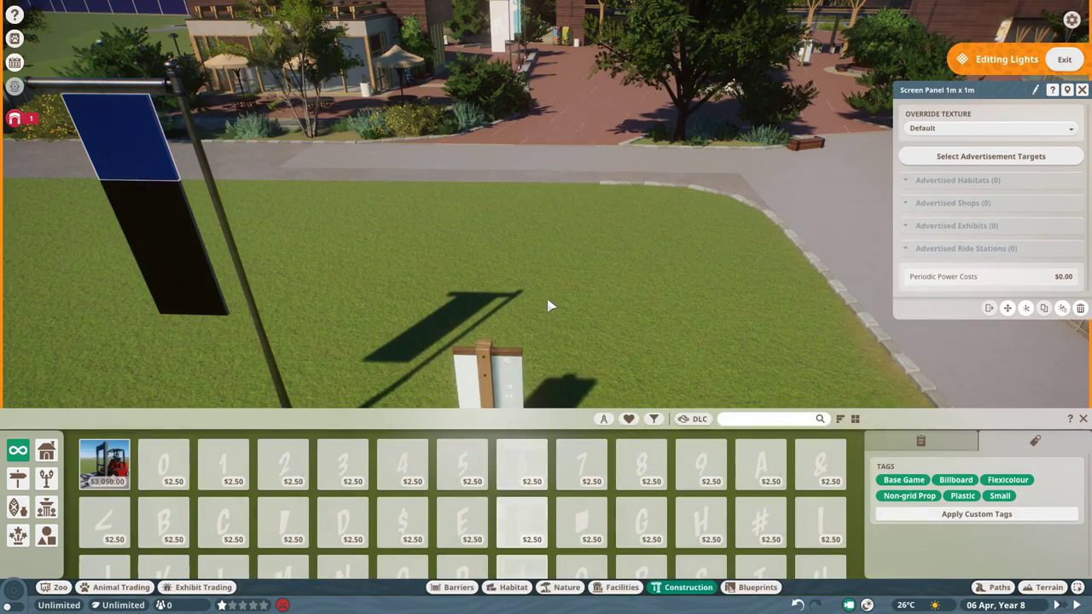
Switch to Planet Zoo and deselect the 1m x 1m screen panel on the banner pole
{"action": "left_click", "coordinate": [550, 286]}
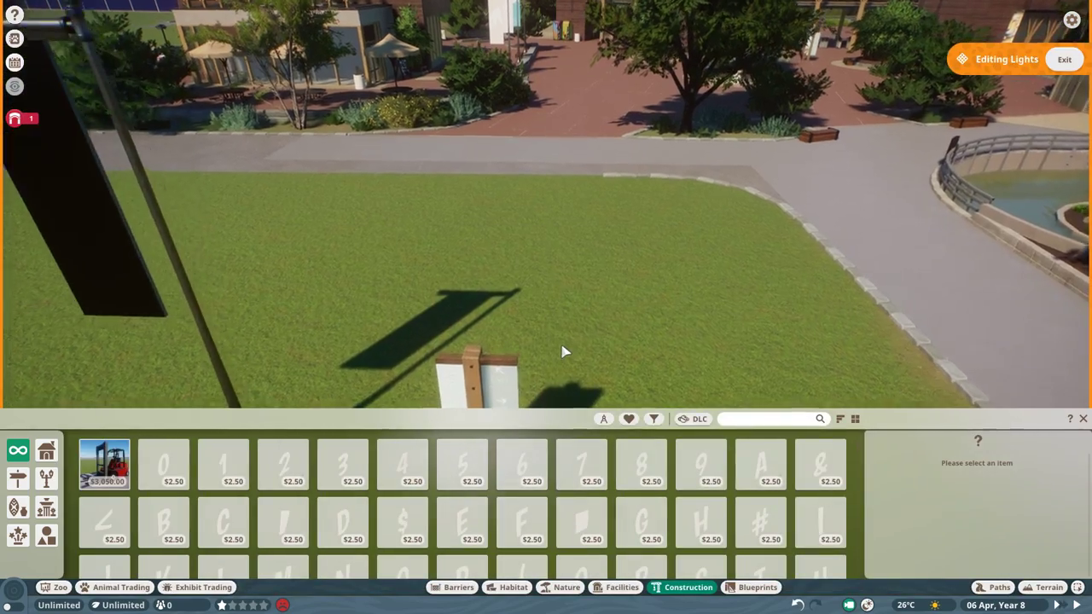